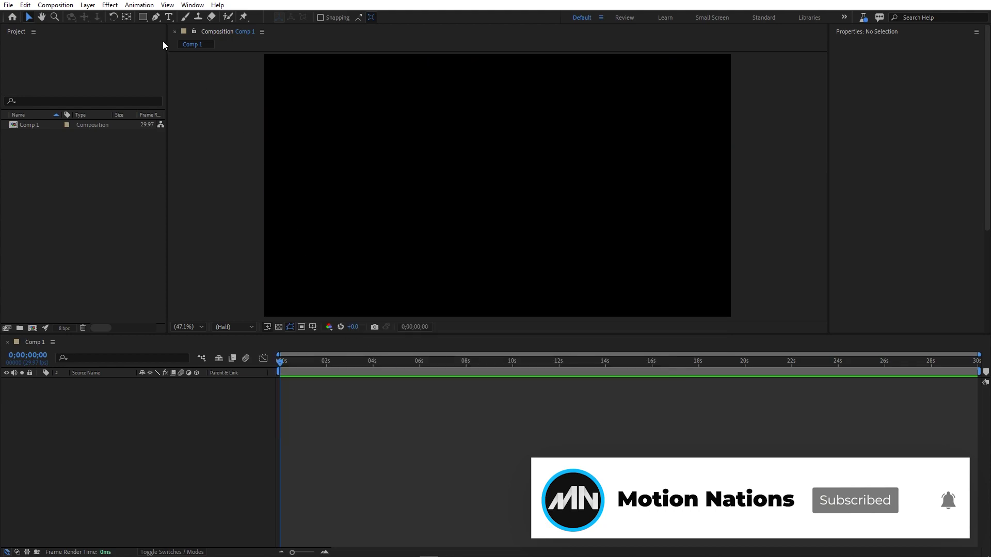
- Draw a 324.6 × 324.6 red square in Comp 1 and expose Rectangle 1's transform properties
left_click(142, 17)
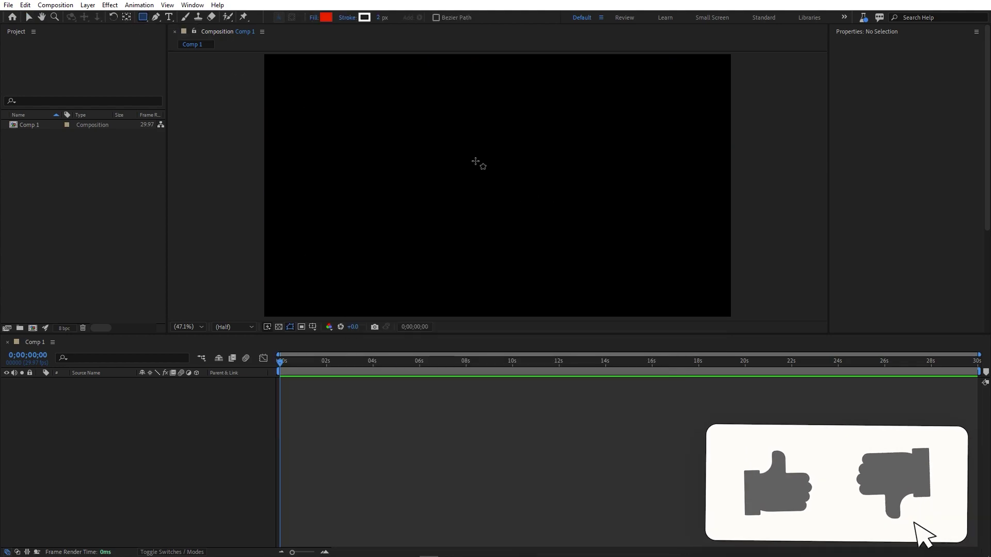
left_click_drag(439, 140, 518, 221)
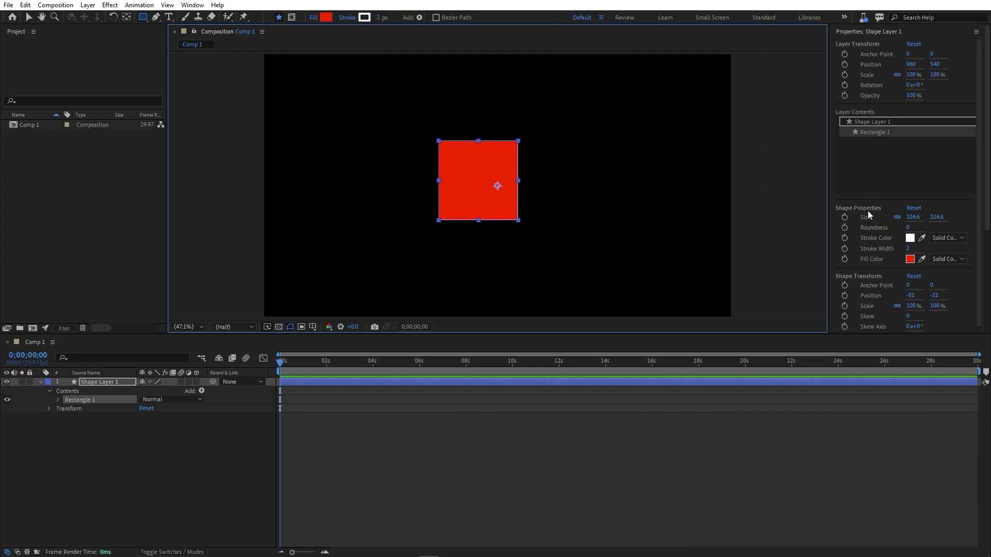
left_click(58, 401)
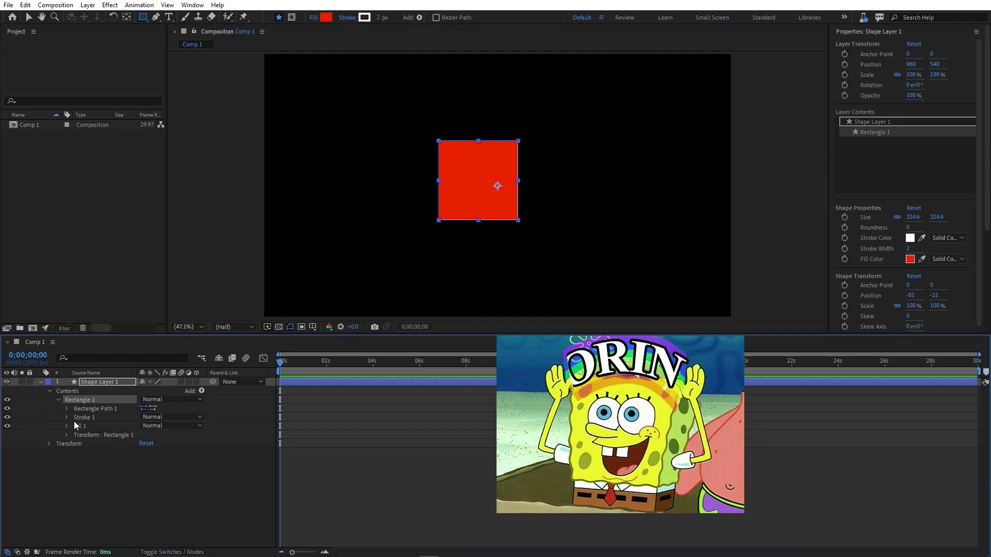
left_click(67, 435)
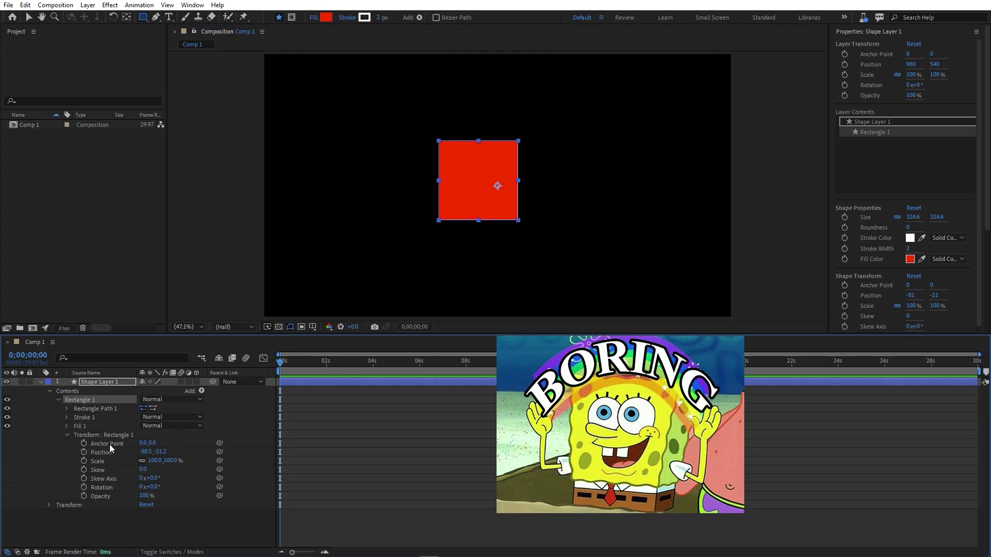
left_click(98, 386)
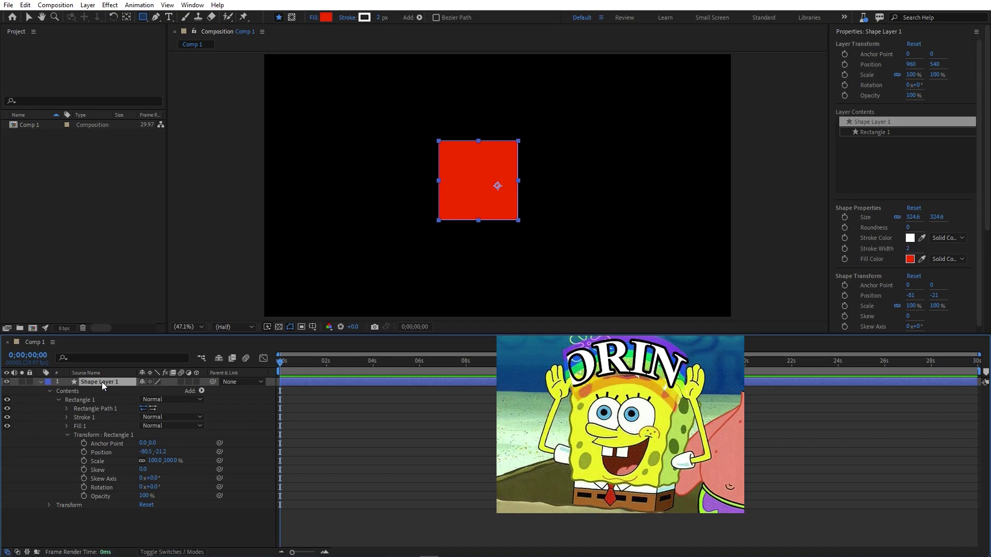
- Keyframe Shape Layer 1's Position at 0s (X 960) and 0;00;01;23 (X 1680)
key("End")
key("p")
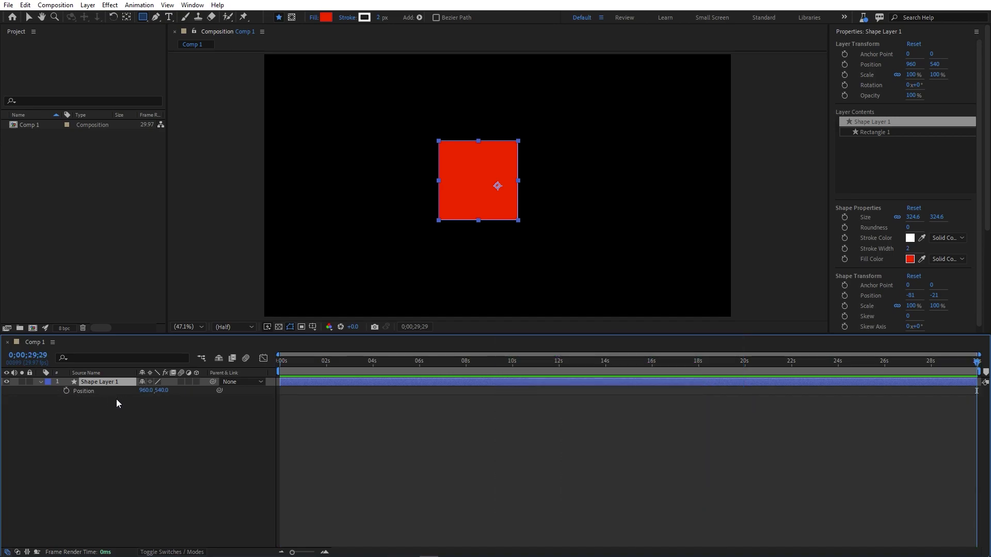
left_click(41, 382)
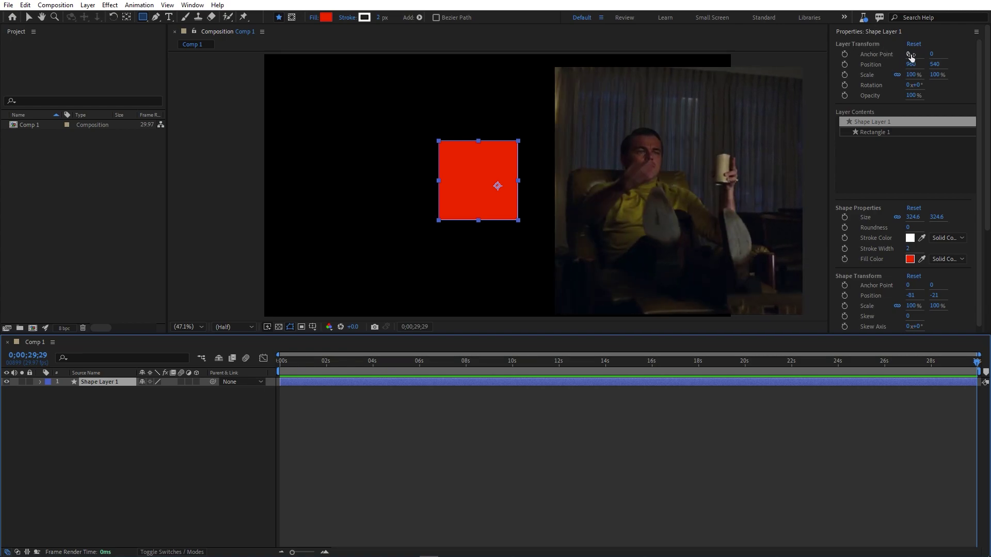
left_click_drag(911, 56, 847, 57)
key("ctrl+z")
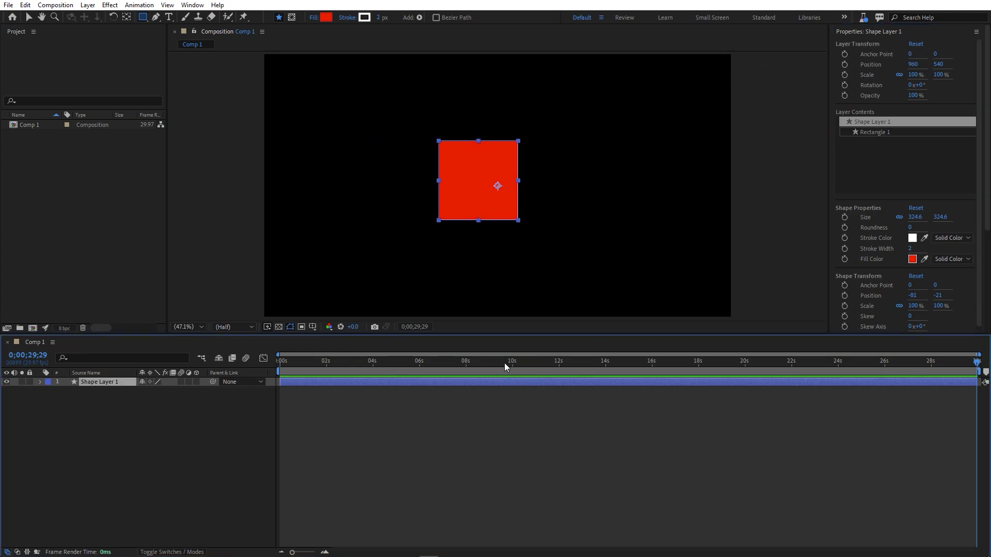
left_click_drag(505, 366, 225, 382)
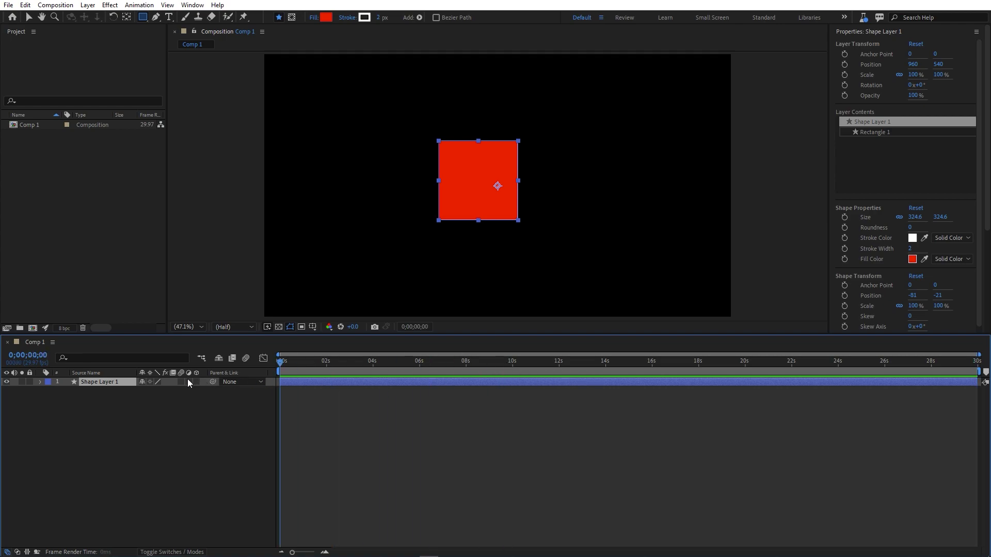
left_click(844, 64)
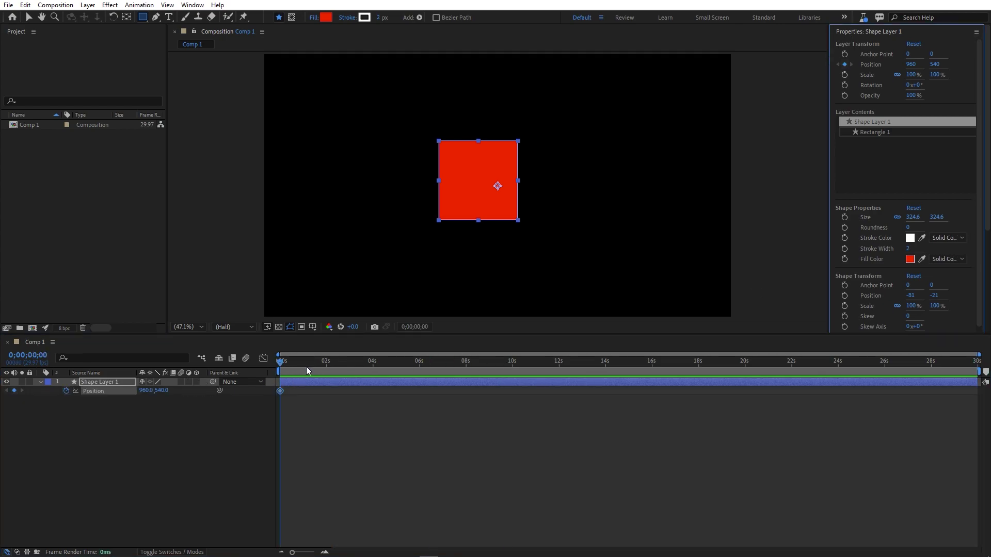
left_click_drag(307, 371, 322, 372)
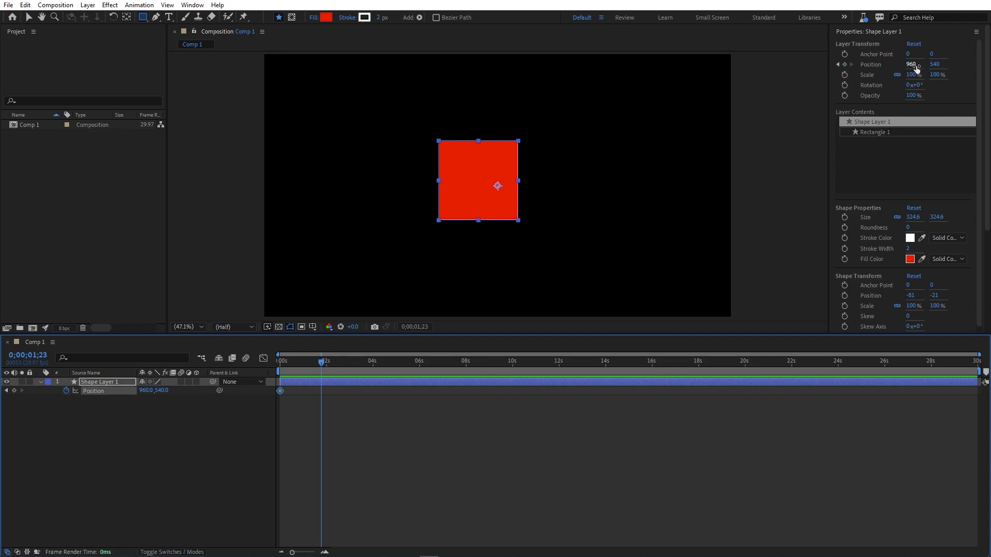
left_click_drag(916, 67, 977, 89)
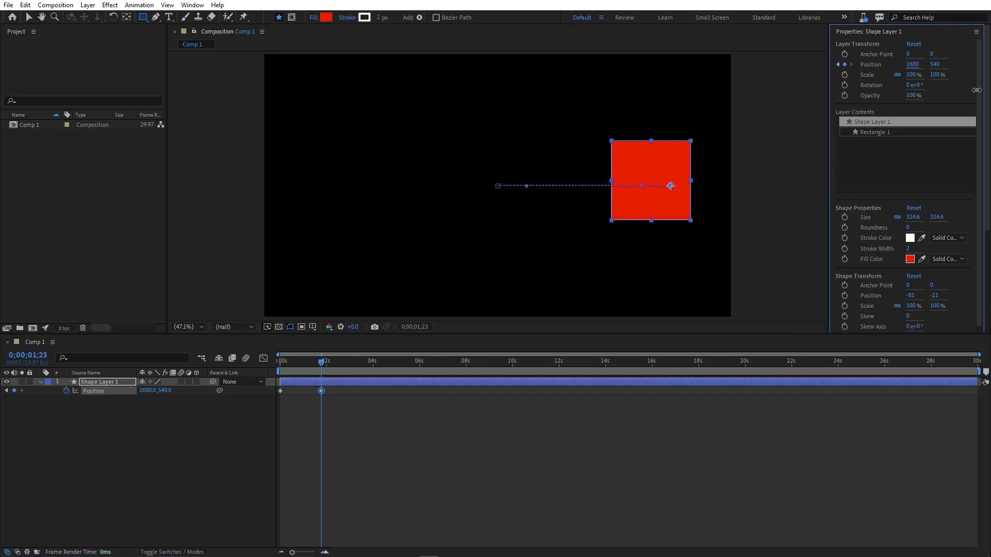
left_click_drag(283, 362, 321, 371)
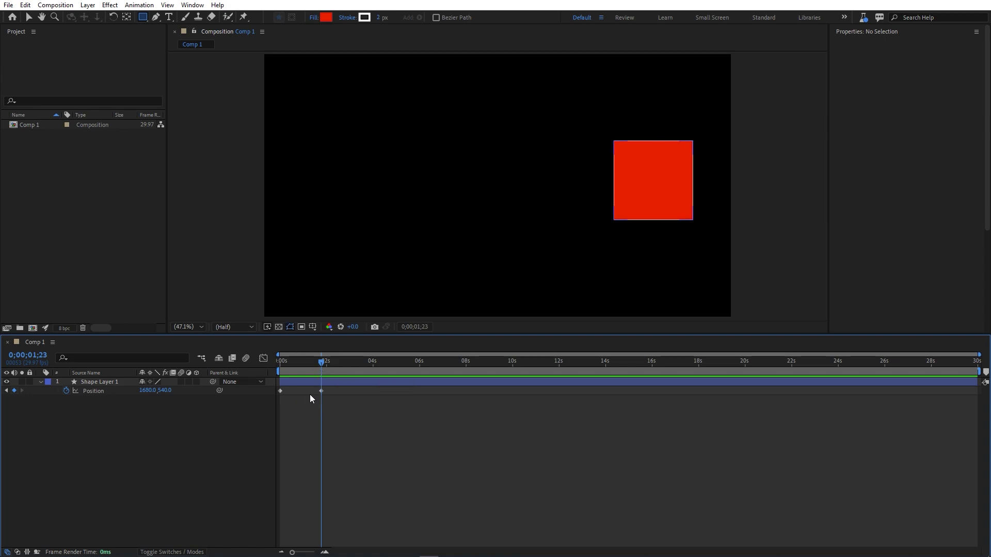
- Add a Position keyframe around 6 seconds pushing the square to X 2059
left_click(321, 391)
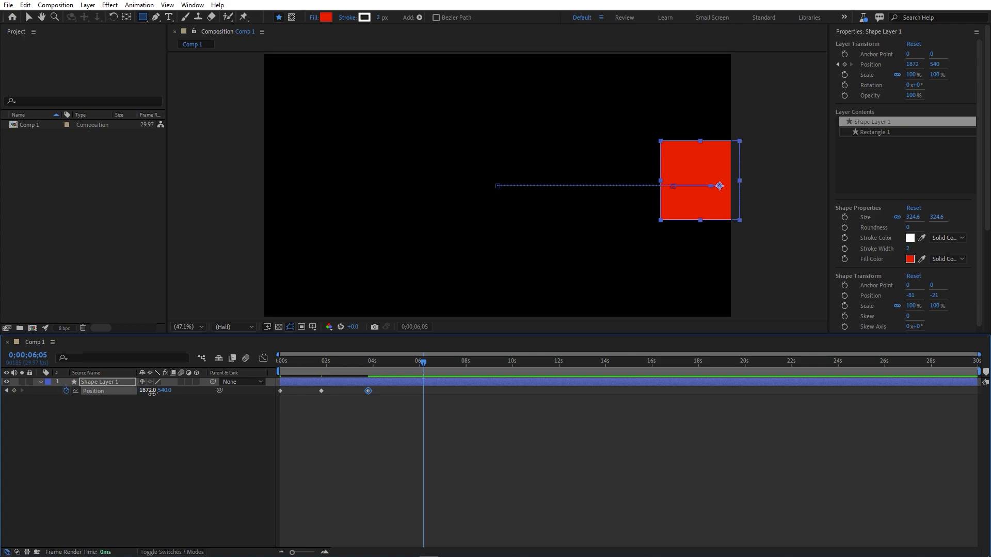
left_click_drag(149, 392, 247, 393)
left_click_drag(438, 408, 408, 391)
left_click_drag(478, 432, 278, 376)
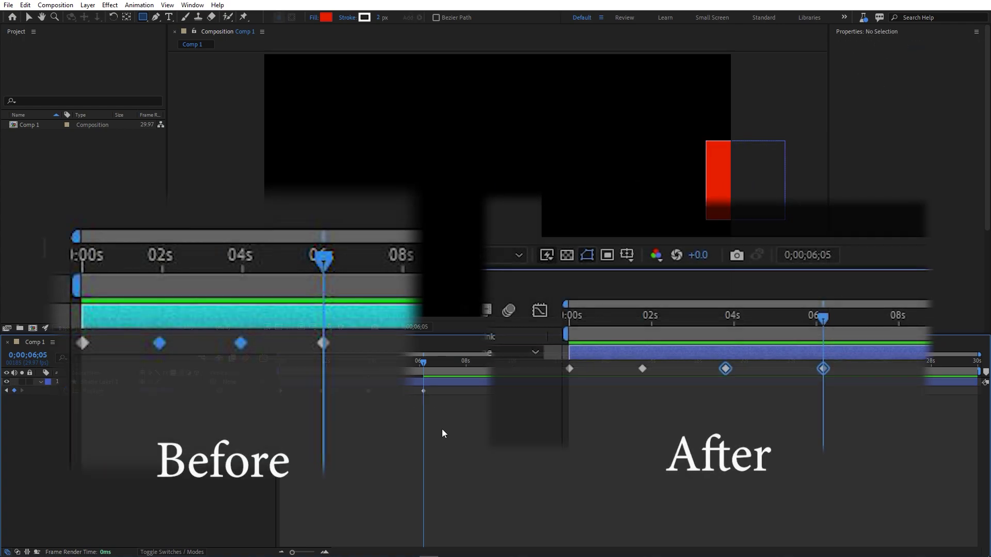
left_click_drag(442, 429, 404, 388)
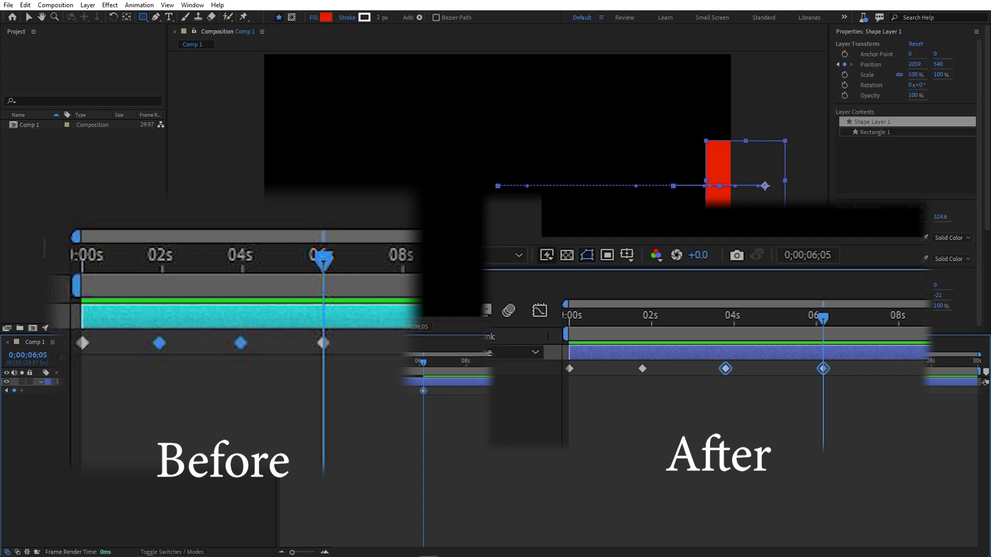
left_click(412, 414)
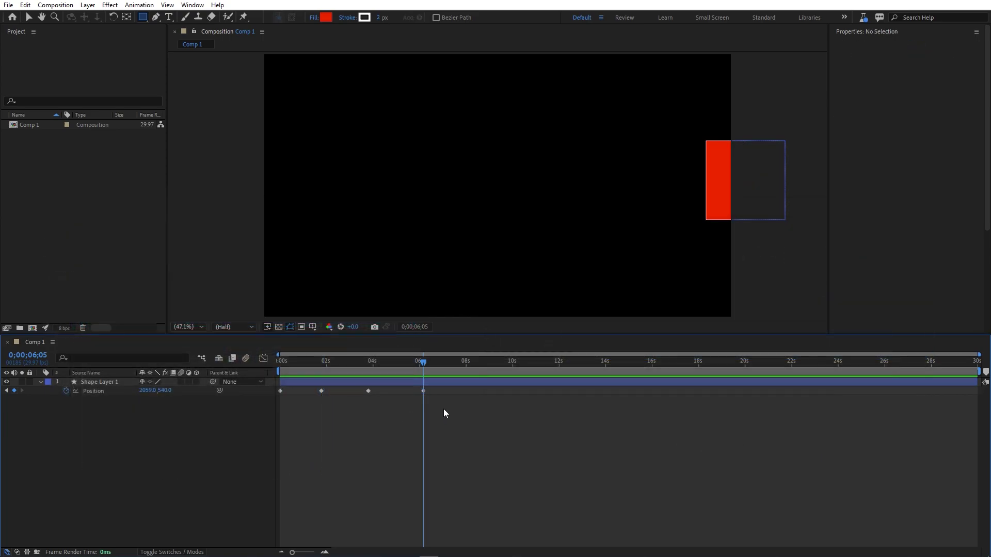
left_click_drag(444, 409, 351, 389)
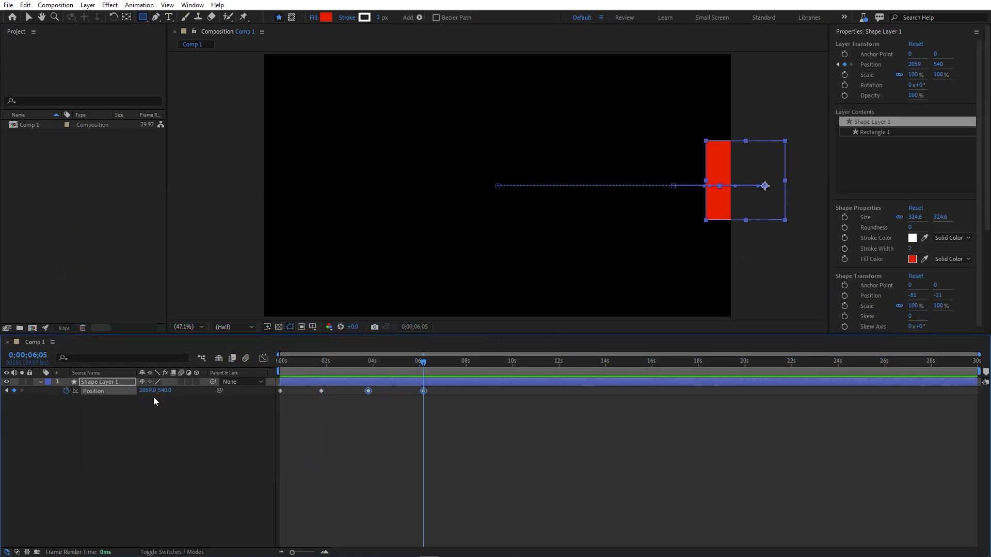
left_click(388, 443)
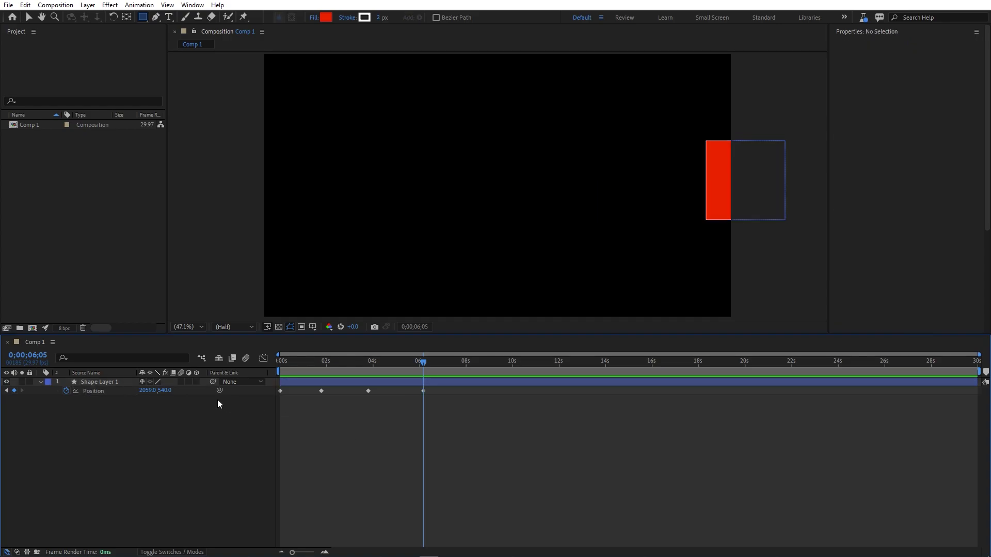
- Show Scale alongside Position on Shape Layer 1 and return the time to 0;00;01;23
left_click(91, 382)
key("shift+s")
left_click(358, 435)
left_click_drag(424, 360, 321, 361)
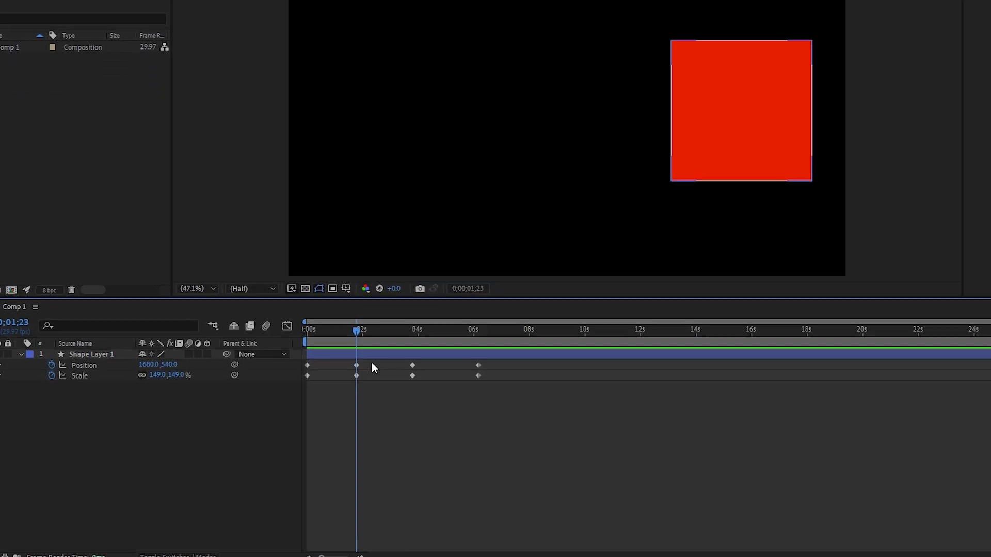
- Give Shape Layer 1's Position keyframes the Red label
left_click(319, 391)
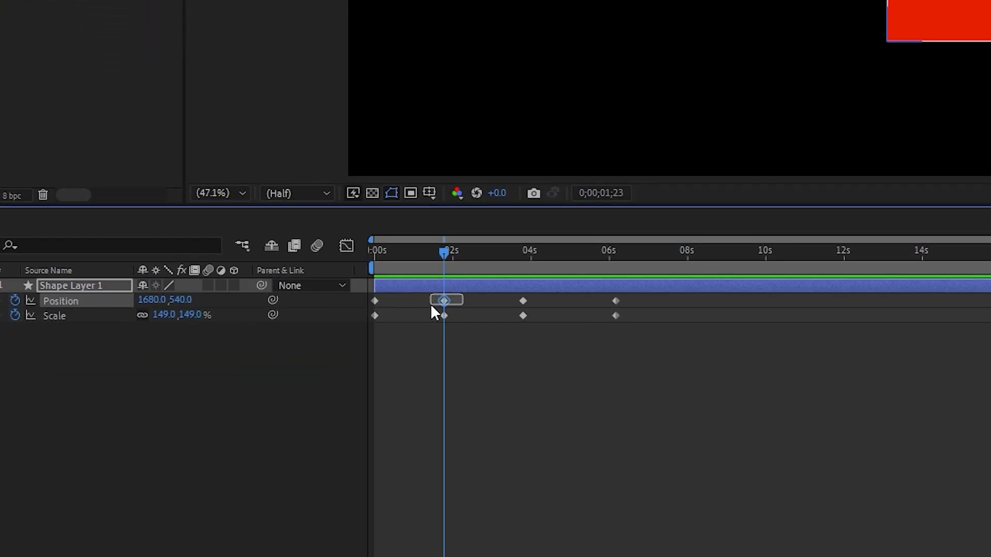
right_click(442, 302)
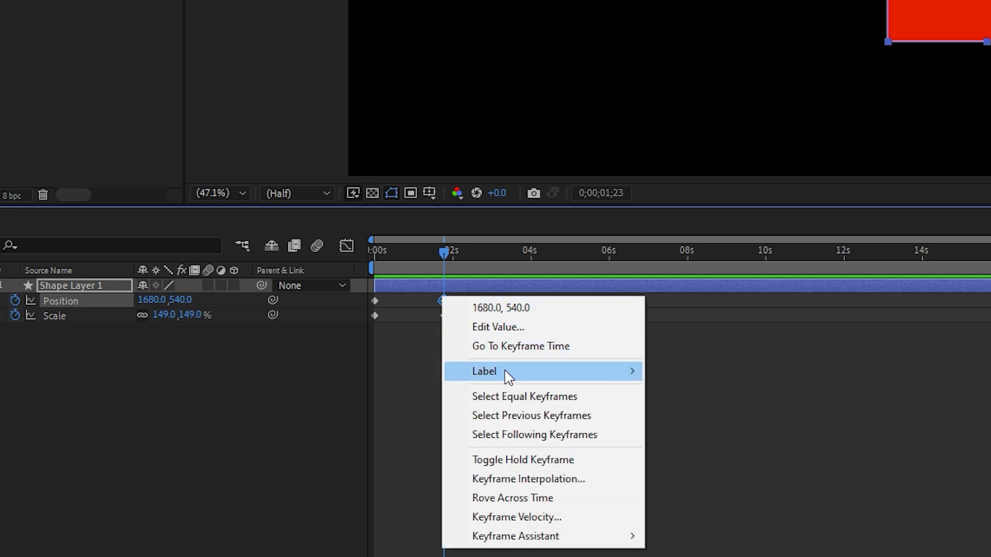
mouse_move(507, 377)
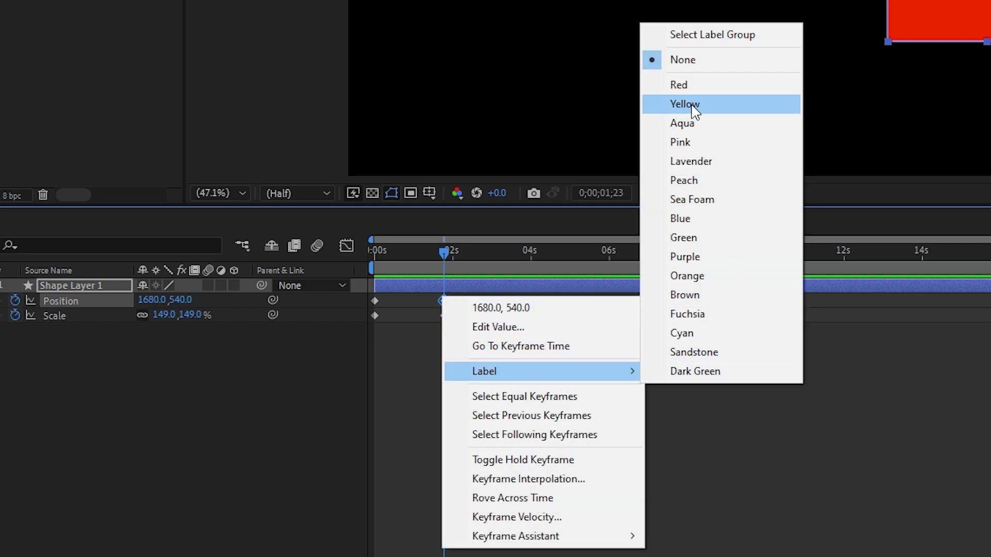
left_click(680, 85)
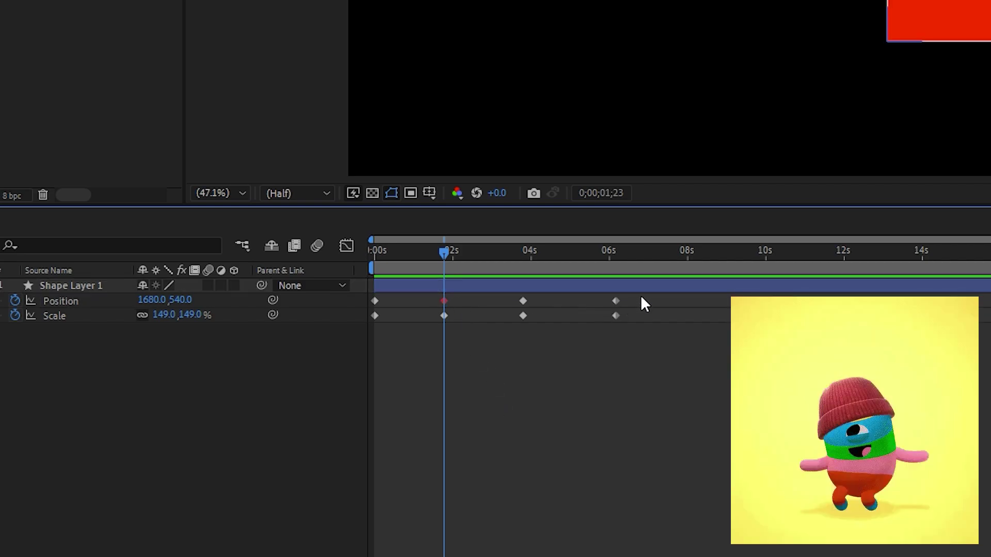
left_click_drag(640, 296, 372, 308)
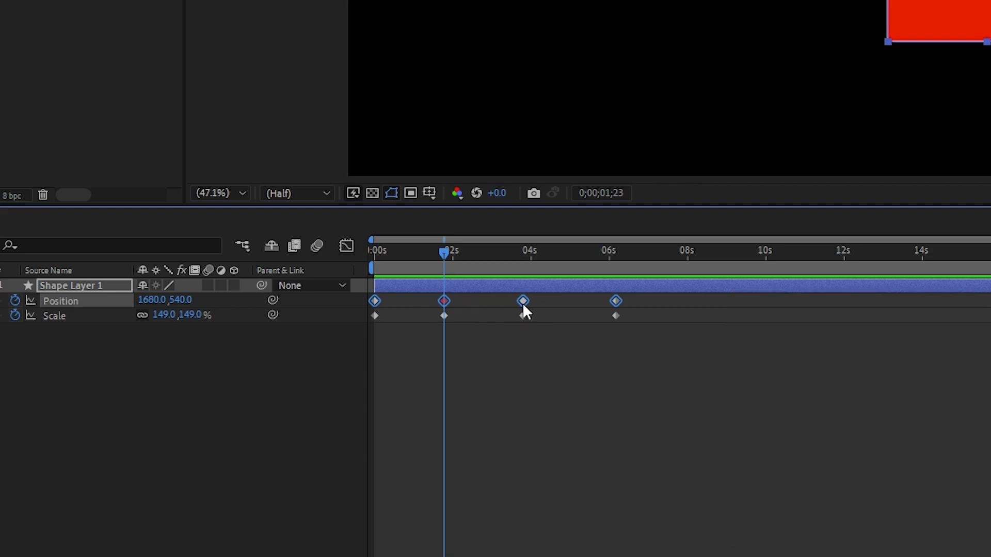
right_click(522, 302)
mouse_move(614, 385)
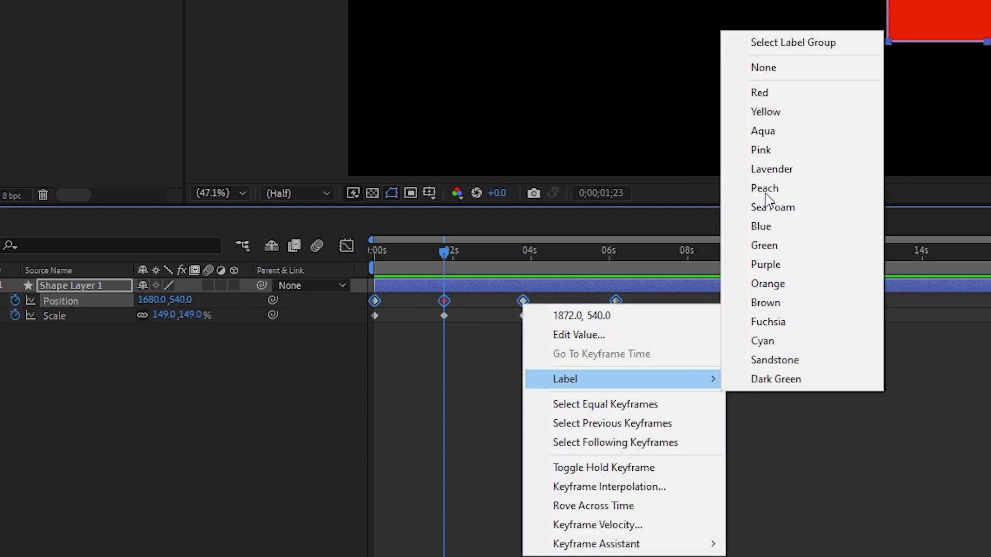
left_click(754, 95)
- Give all four Scale keyframes the Green label and clear the selection
left_click_drag(703, 362, 343, 314)
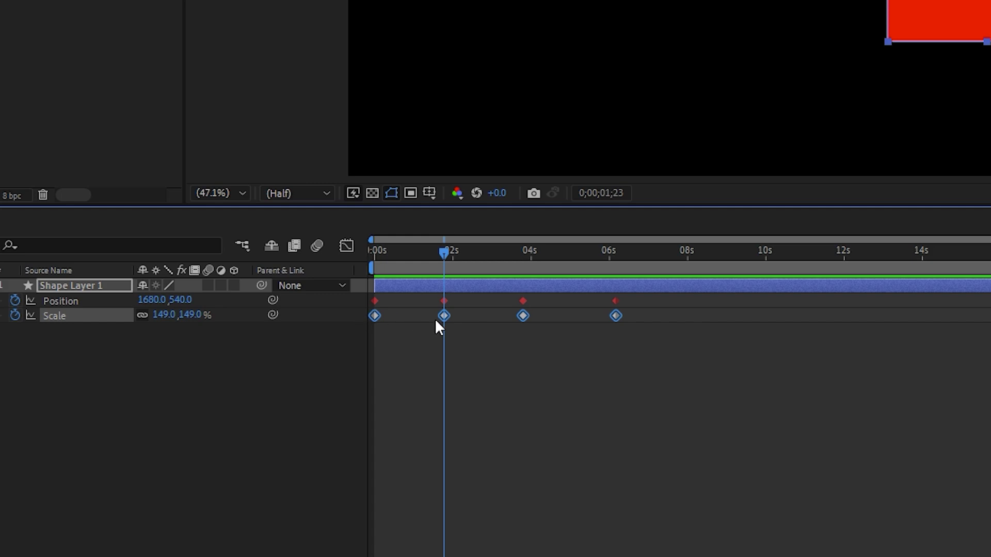
right_click(444, 316)
mouse_move(522, 392)
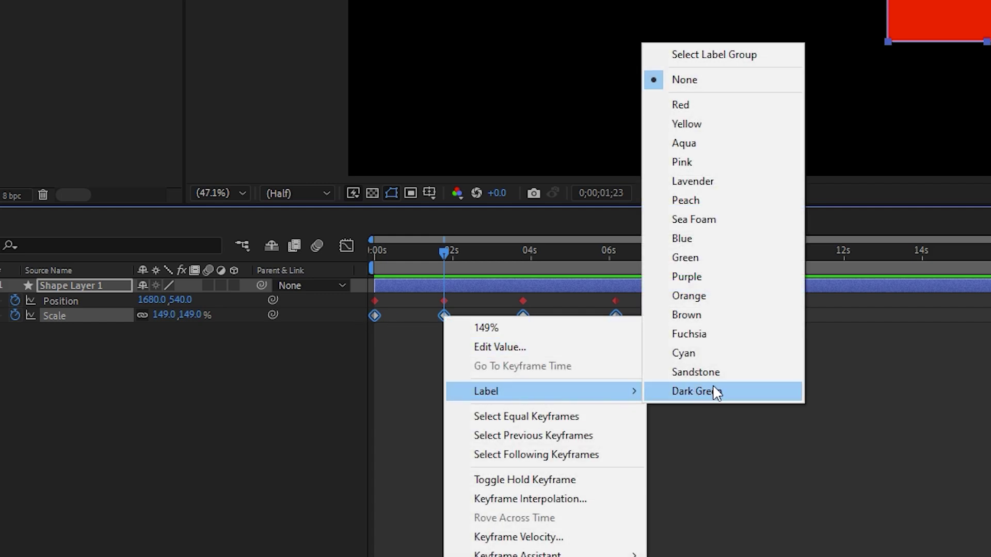
left_click(687, 258)
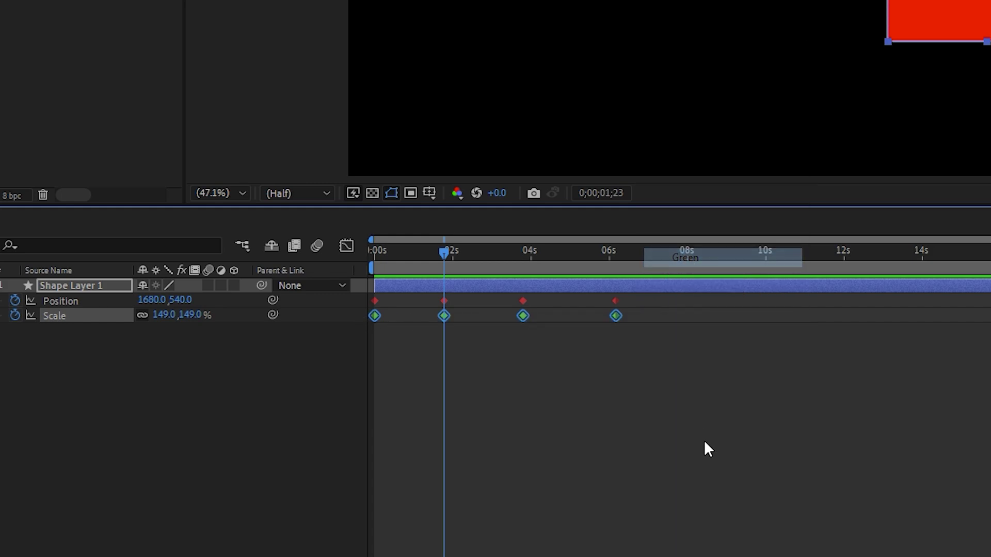
left_click(577, 407)
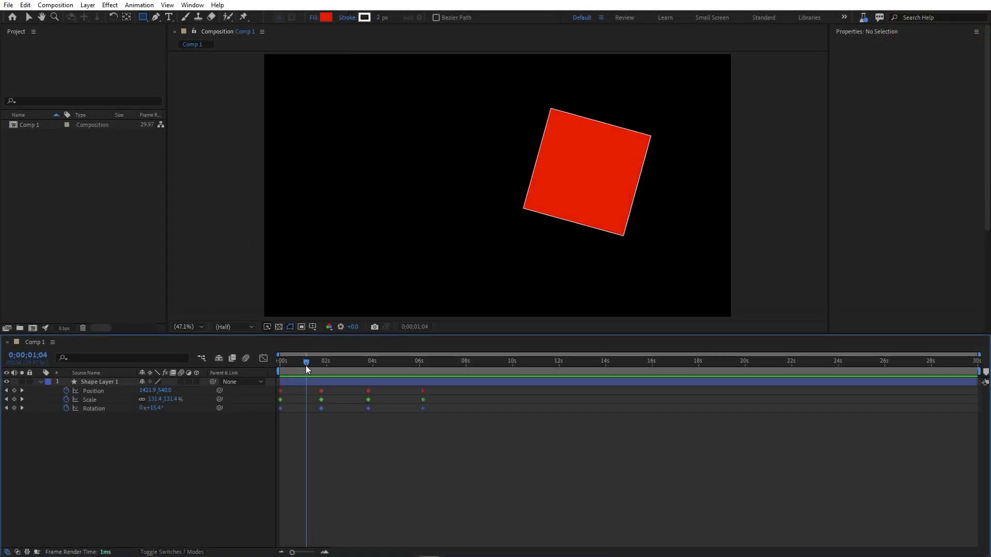
- Select all Red-labelled keyframes with Select Label Group and nudge their timing
left_click_drag(306, 365, 321, 372)
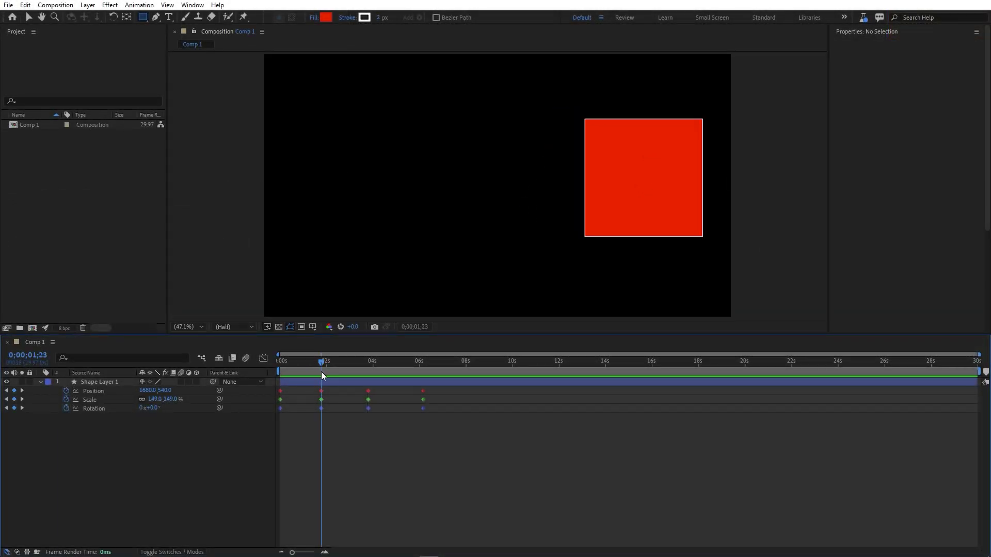
left_click(423, 391)
right_click(423, 394)
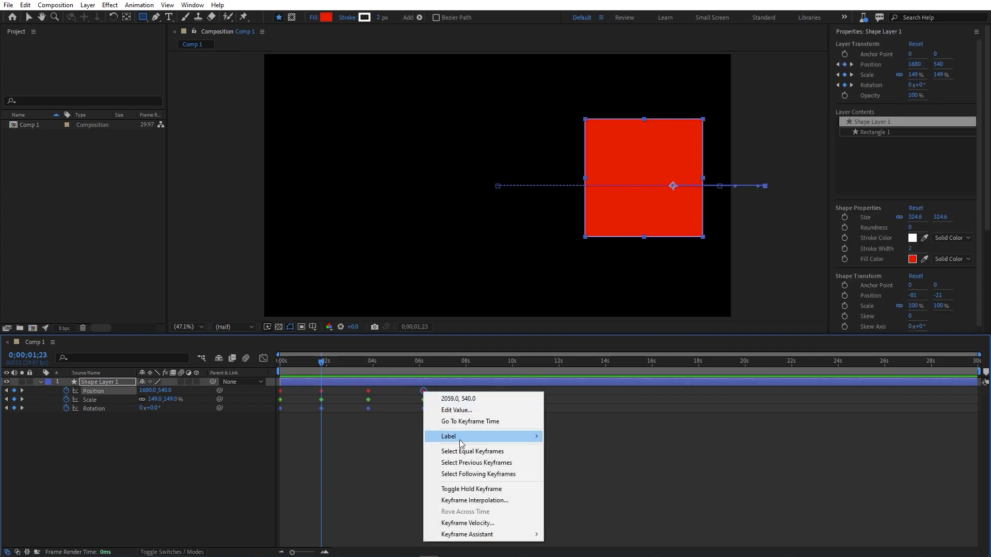
mouse_move(450, 437)
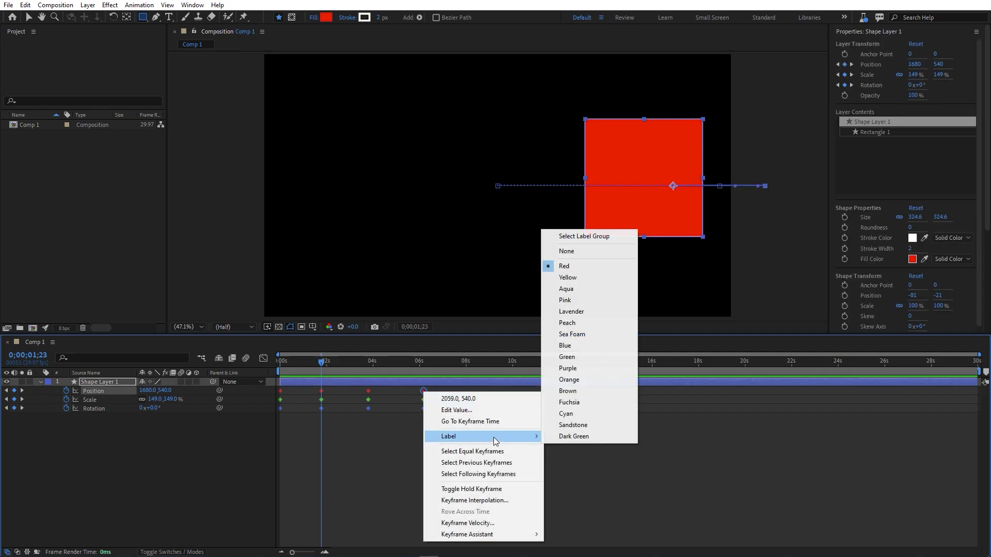
left_click(580, 236)
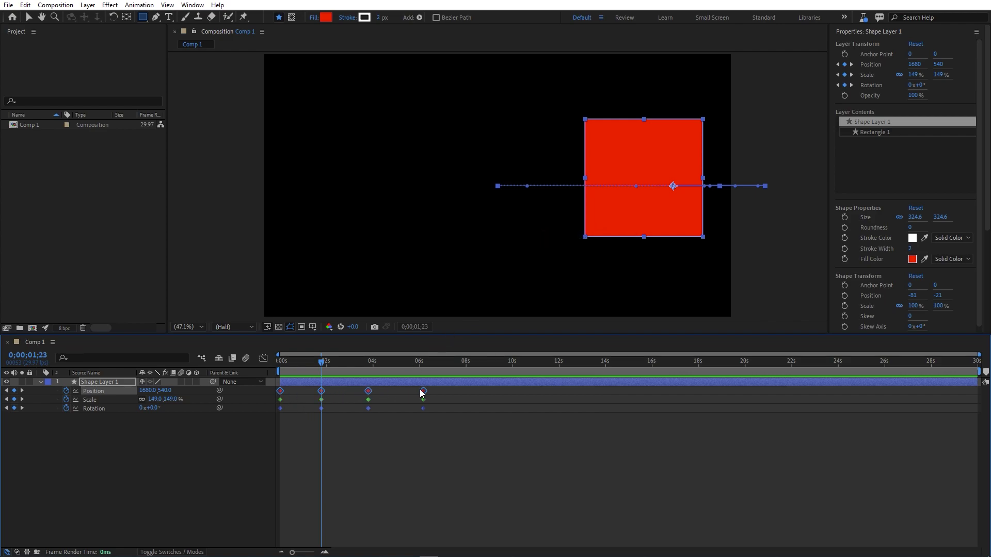
mouse_move(425, 397)
mouse_move(426, 397)
left_mouse_down()
mouse_move(339, 398)
mouse_move(667, 398)
mouse_move(362, 396)
mouse_move(609, 393)
mouse_move(426, 395)
left_mouse_up()
left_click(448, 446)
- Duplicate Shape Layer 1 into Shape Layers 2–5 and reveal all keyframes with U
left_click(108, 382)
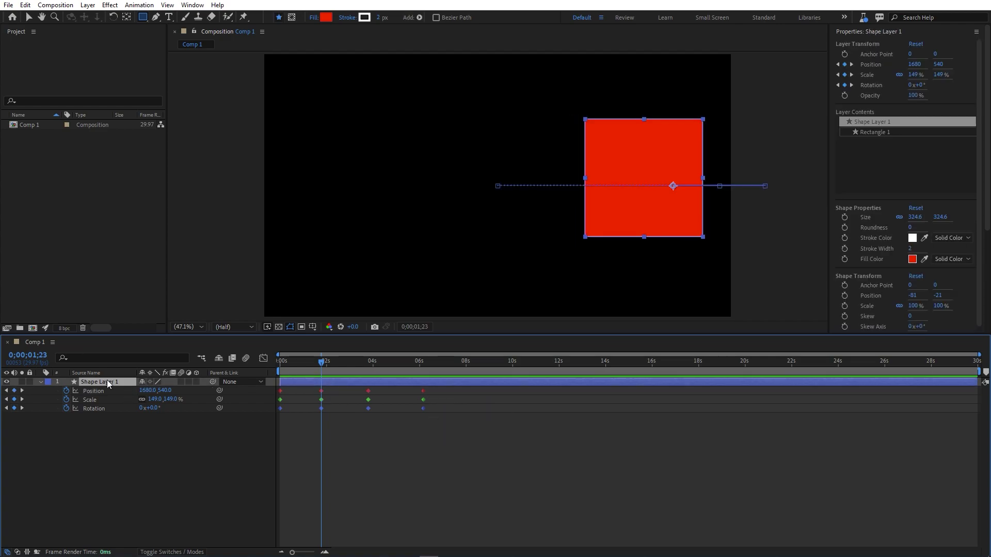
key("ctrl+d")
key("ctrl+d")
key("ctrl+d")
key("ctrl+d")
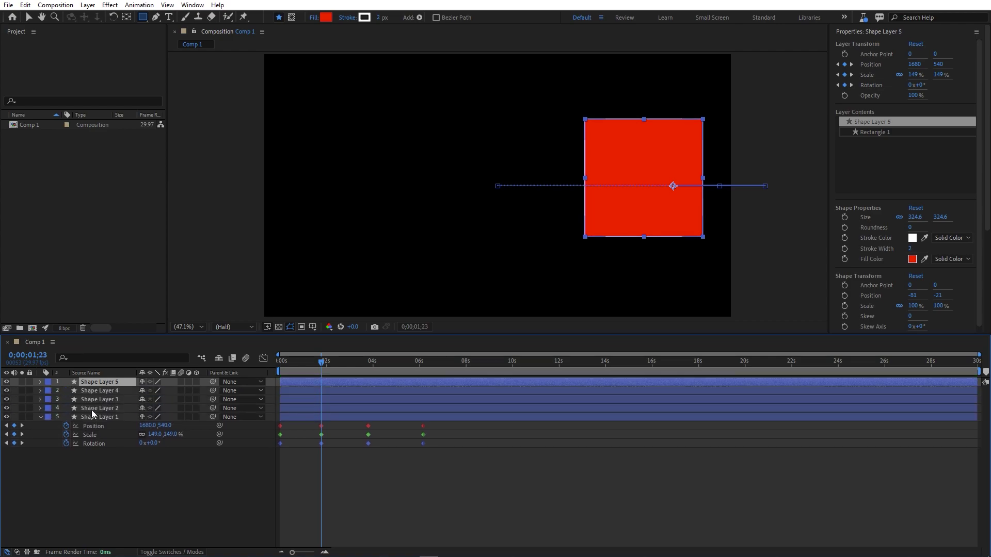
key("u")
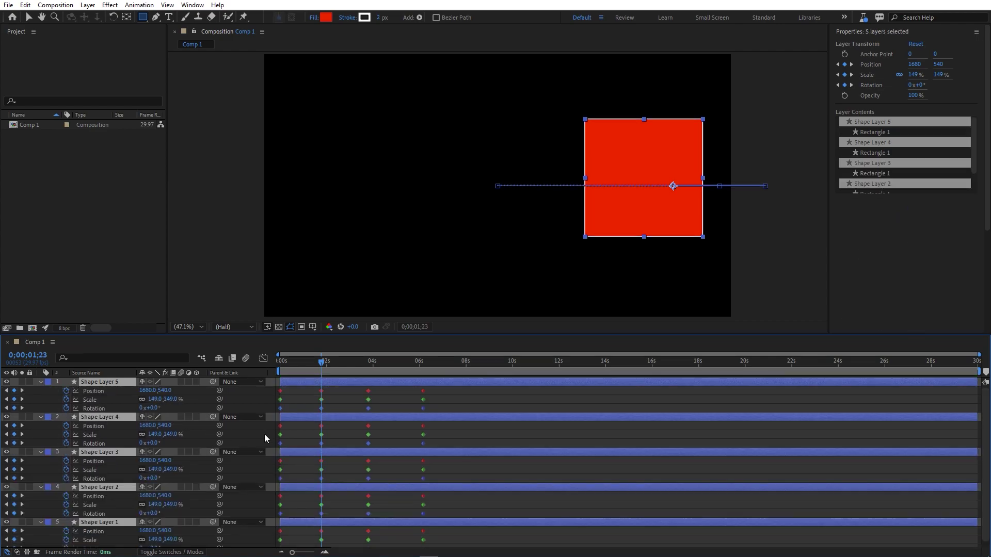
left_click(456, 436)
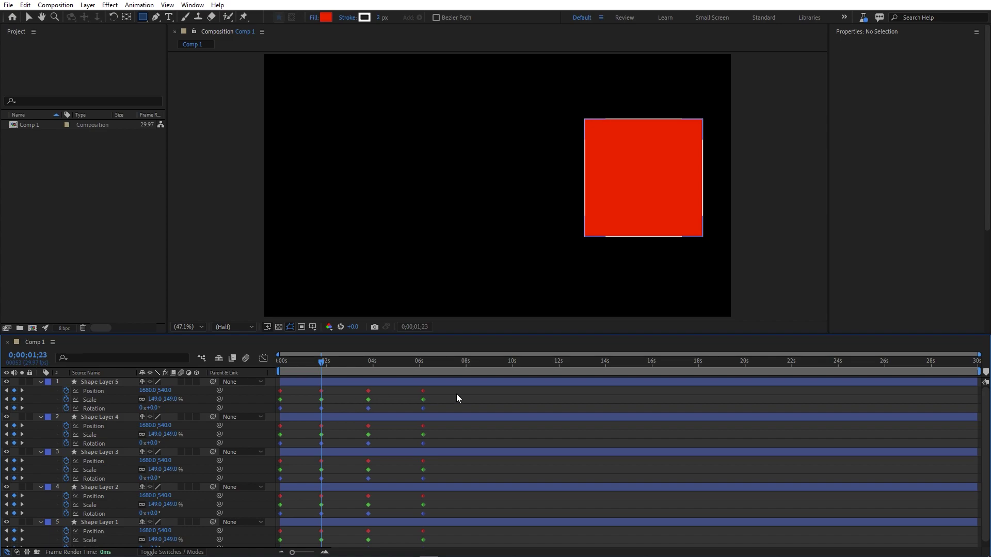
- Select every red Position keyframe across the five layers and apply Easy Ease (F9)
left_click_drag(456, 394, 411, 395)
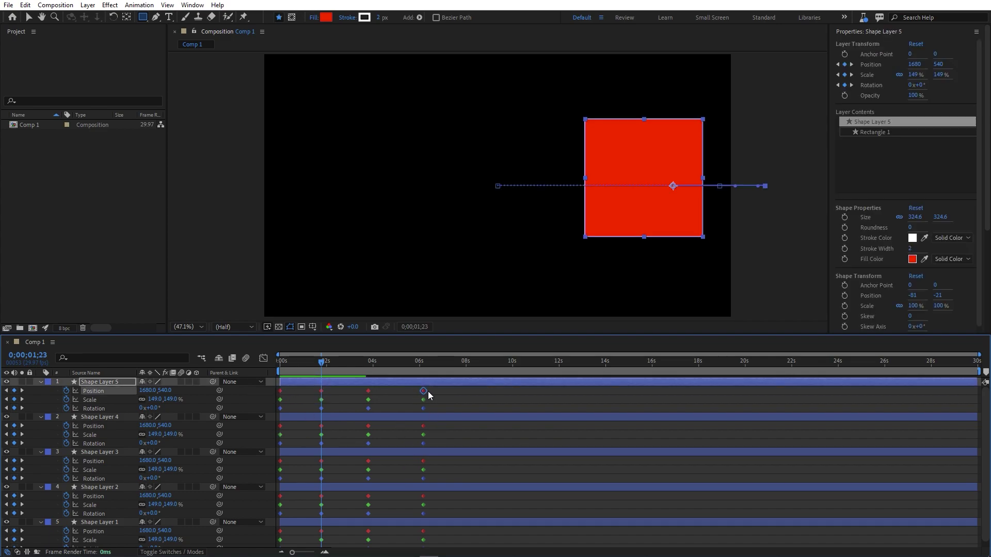
right_click(424, 391)
mouse_move(493, 436)
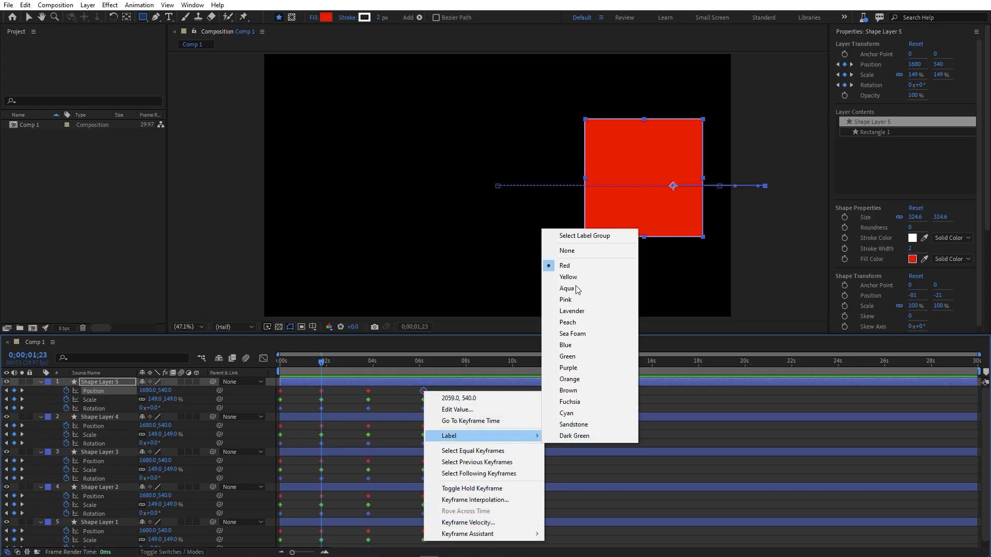
left_click(578, 237)
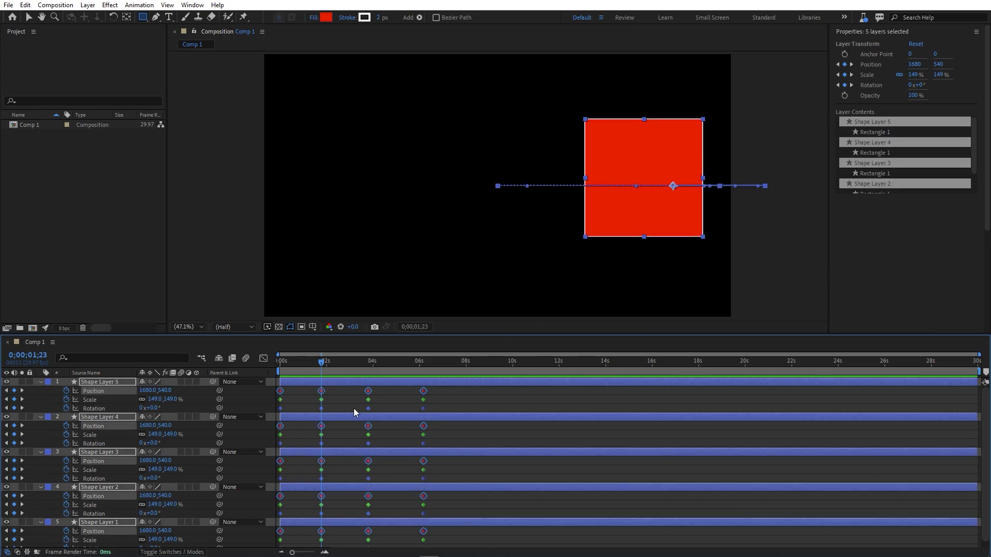
scroll(354, 412, "down", 1)
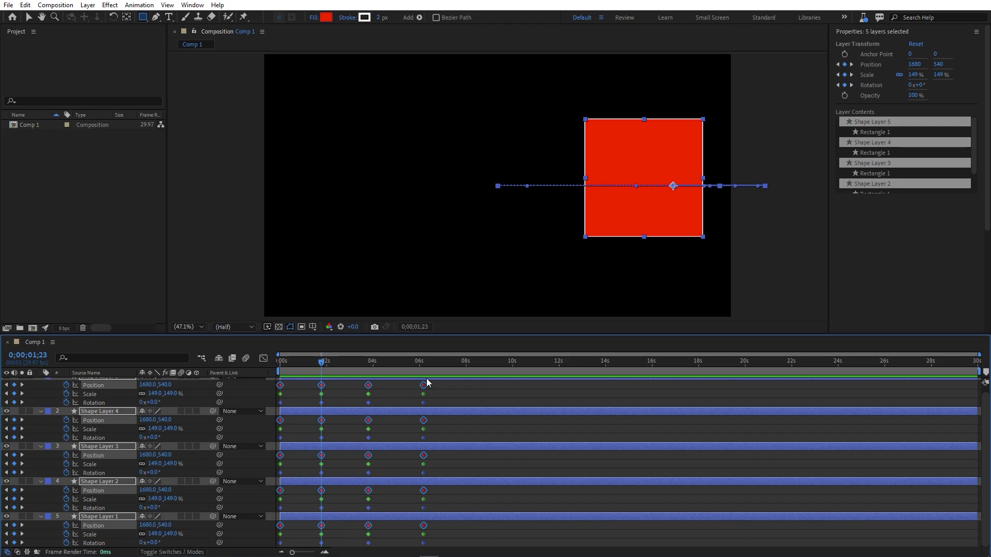
mouse_move(425, 389)
left_mouse_down()
mouse_move(507, 396)
mouse_move(417, 405)
mouse_move(430, 401)
left_mouse_up()
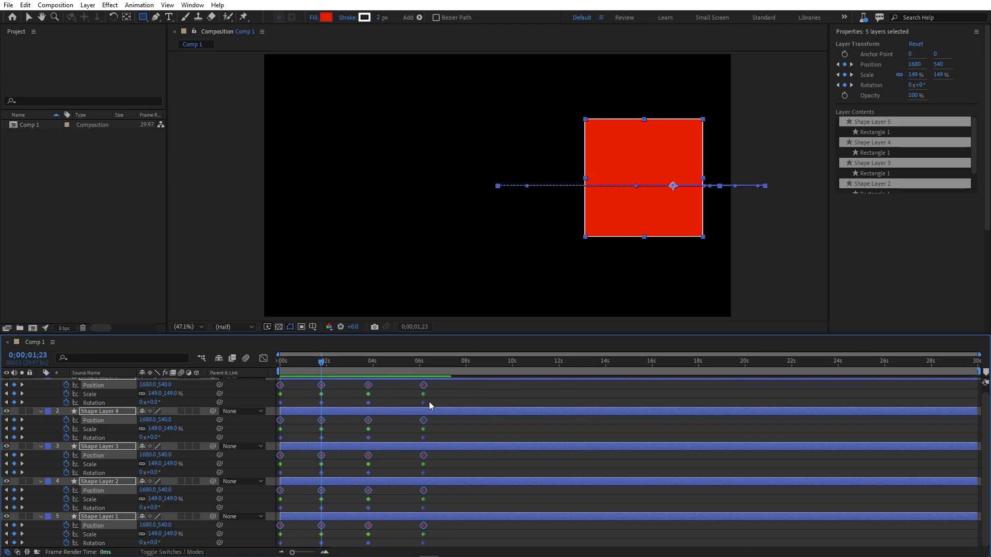
key("F9")
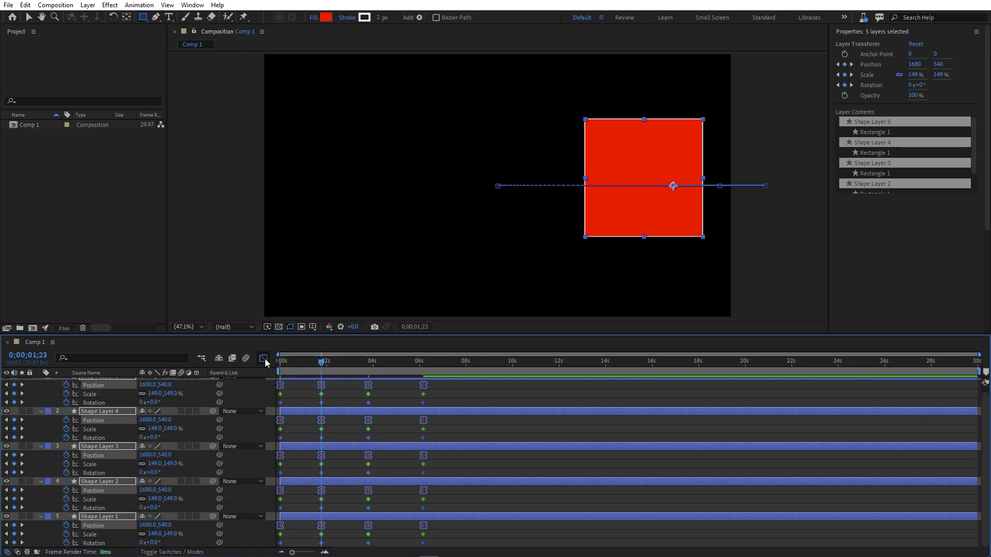
left_click(263, 358)
left_click(527, 541)
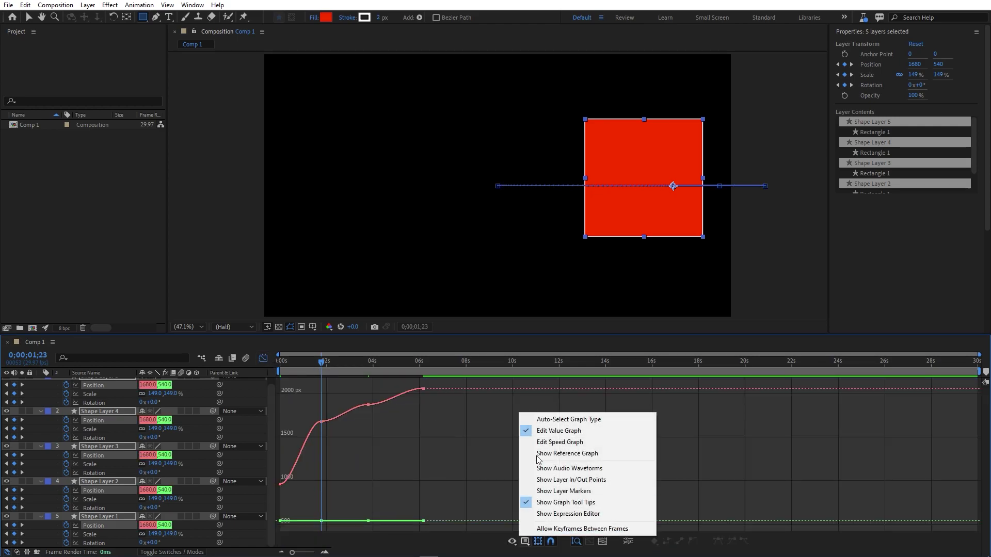
left_click(553, 442)
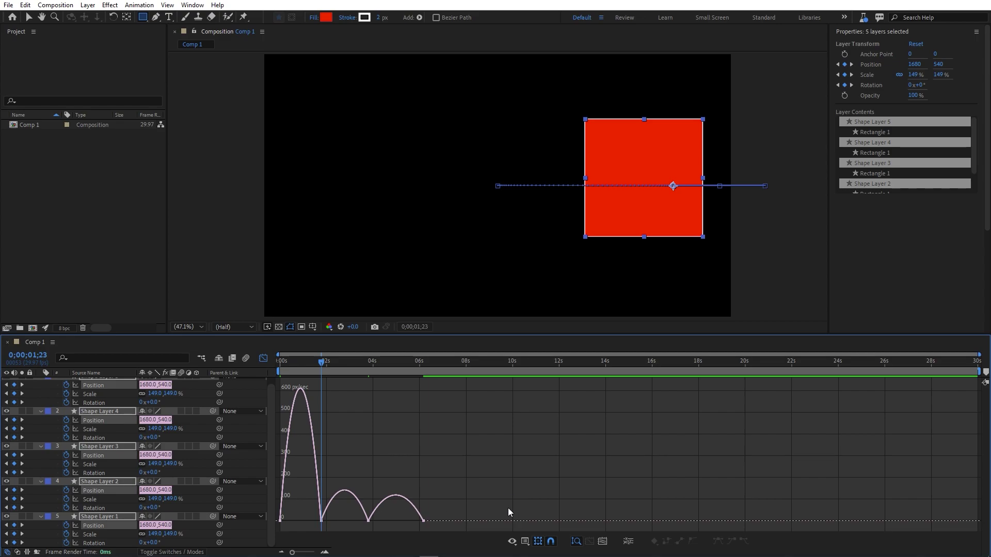
left_click_drag(508, 513, 276, 524)
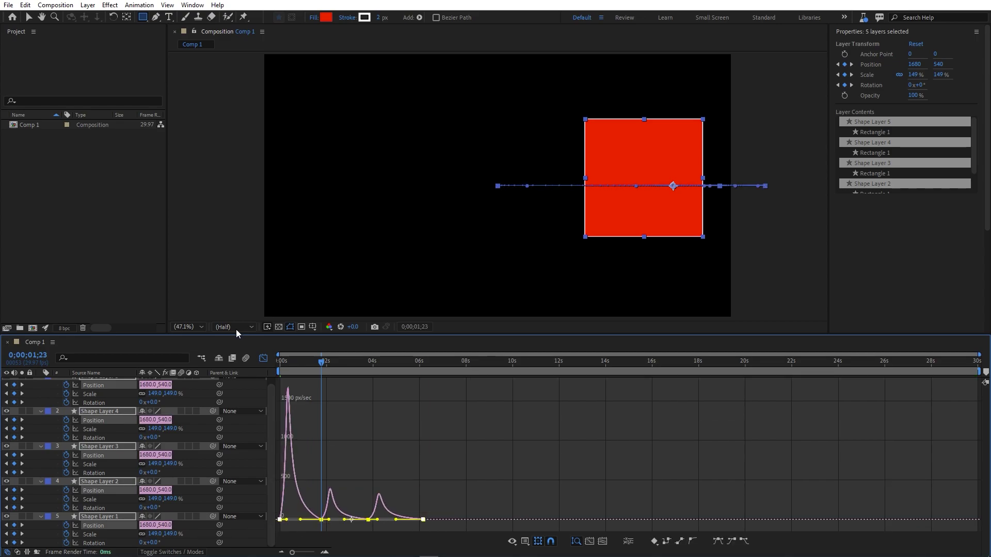
left_click(263, 358)
left_click(453, 405)
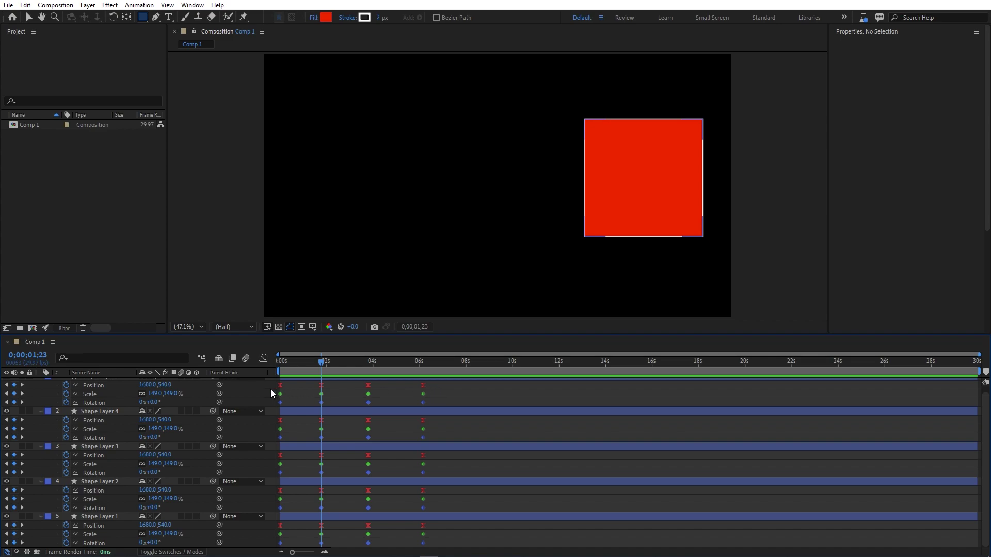
- In Preferences > Labels, change the Red label colour to pure red FF0000
left_click_drag(432, 401, 273, 412)
left_click(442, 388)
left_click(25, 5)
mouse_move(72, 293)
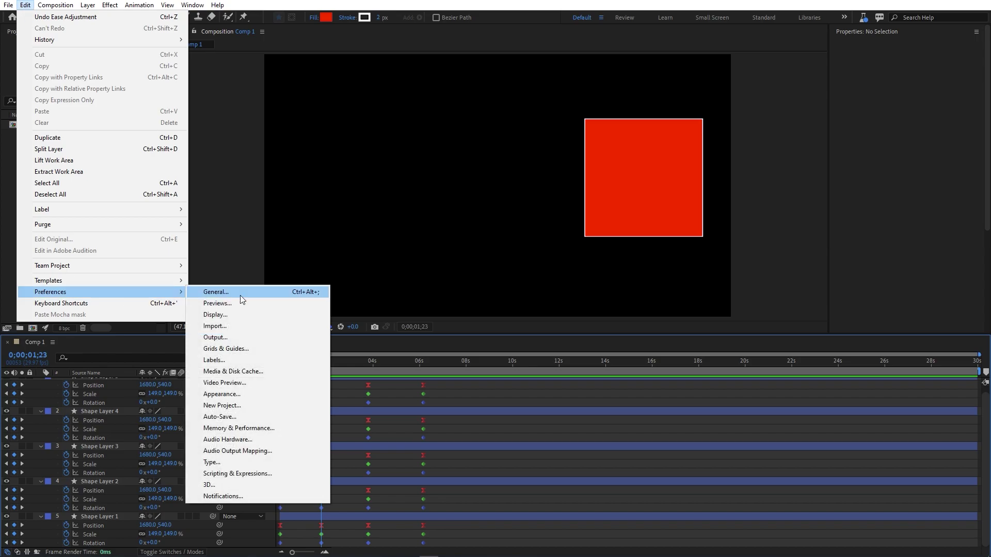
left_click(230, 361)
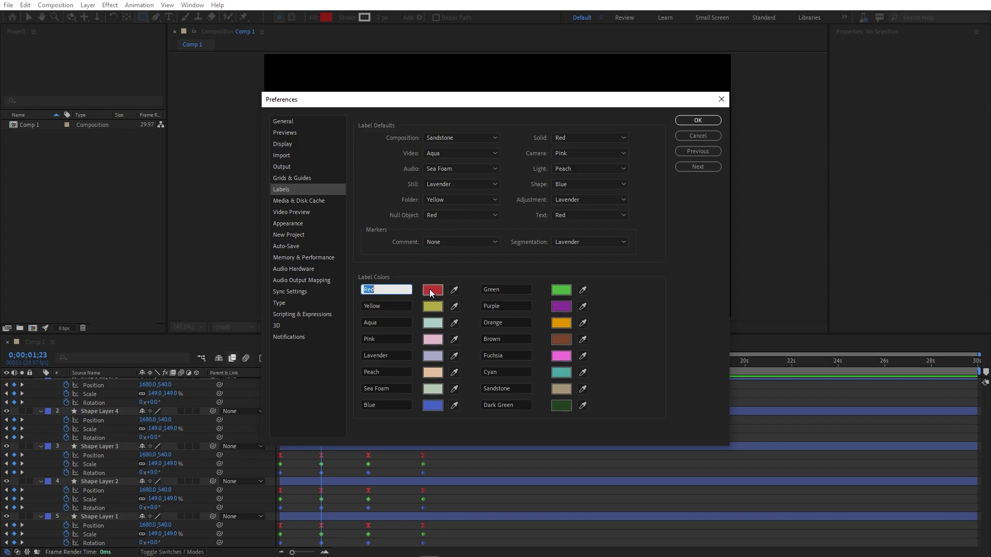
left_click(432, 291)
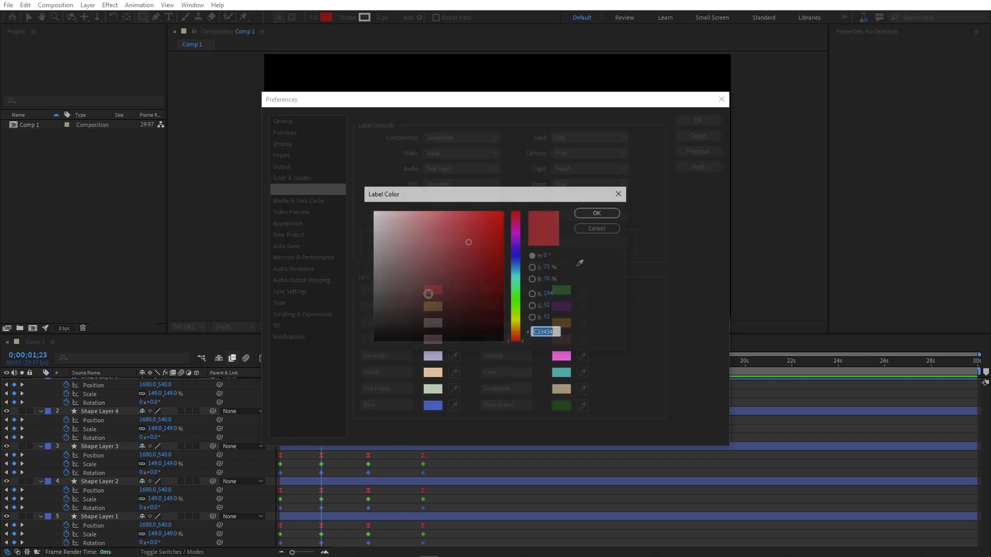
left_click(594, 213)
- Set the Green label to 00FF07 and the Blue label to cyan 00D8FF, then confirm
left_click(556, 290)
left_click_drag(480, 222, 557, 213)
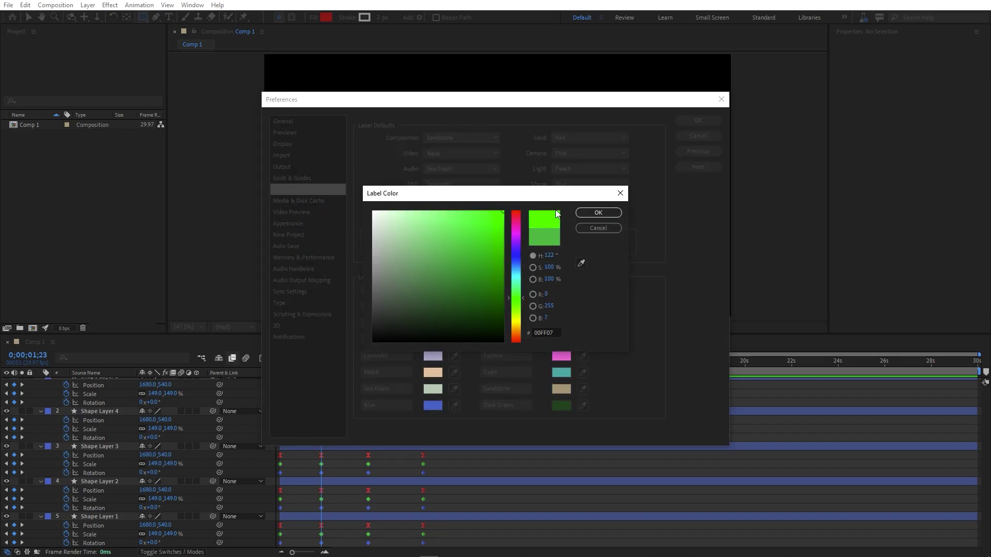
left_click(596, 214)
left_click(429, 307)
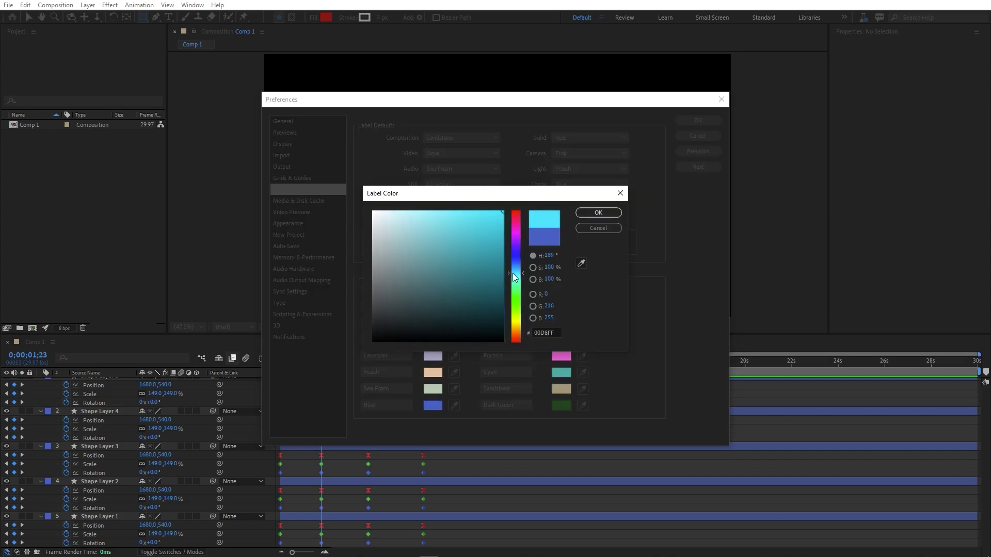
left_click(512, 273)
left_click(598, 213)
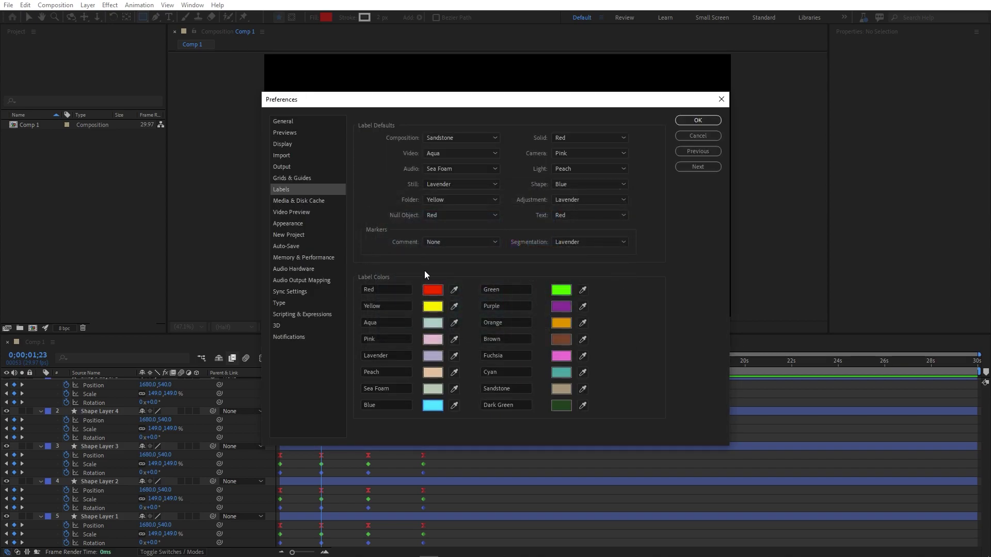
left_click(698, 120)
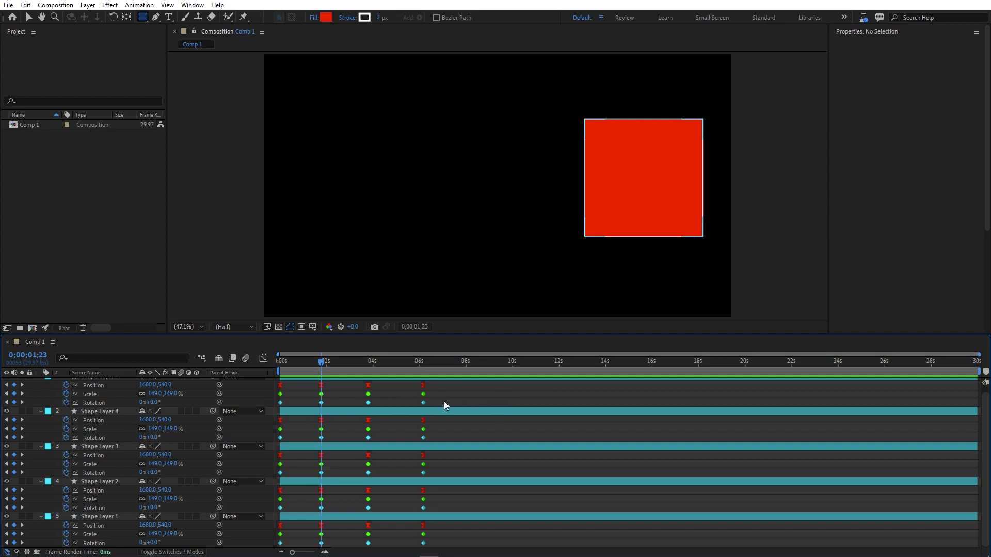
- Give Shape Layer 5's four Rotation keyframes the Aqua label and select all five layers
left_click_drag(444, 405, 273, 400)
right_click(280, 403)
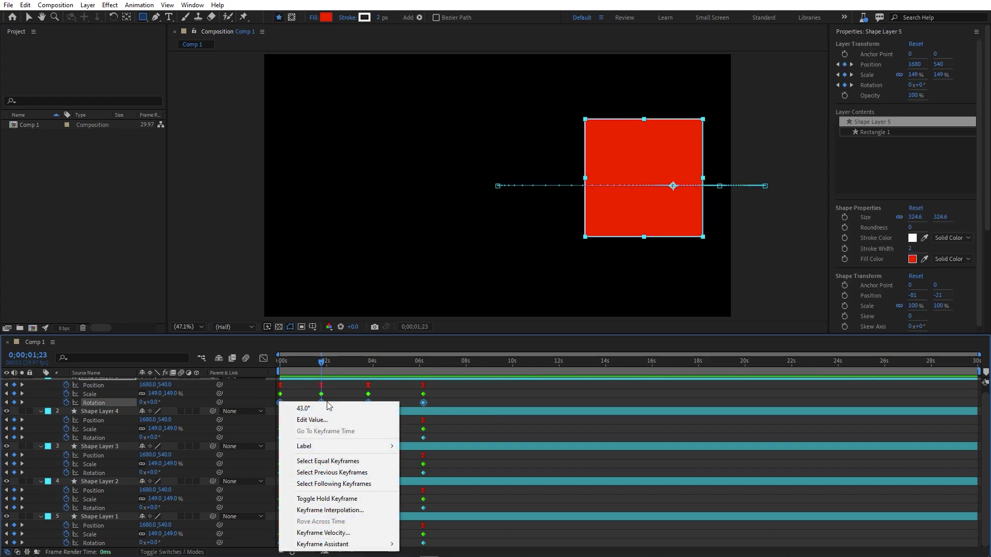
mouse_move(367, 447)
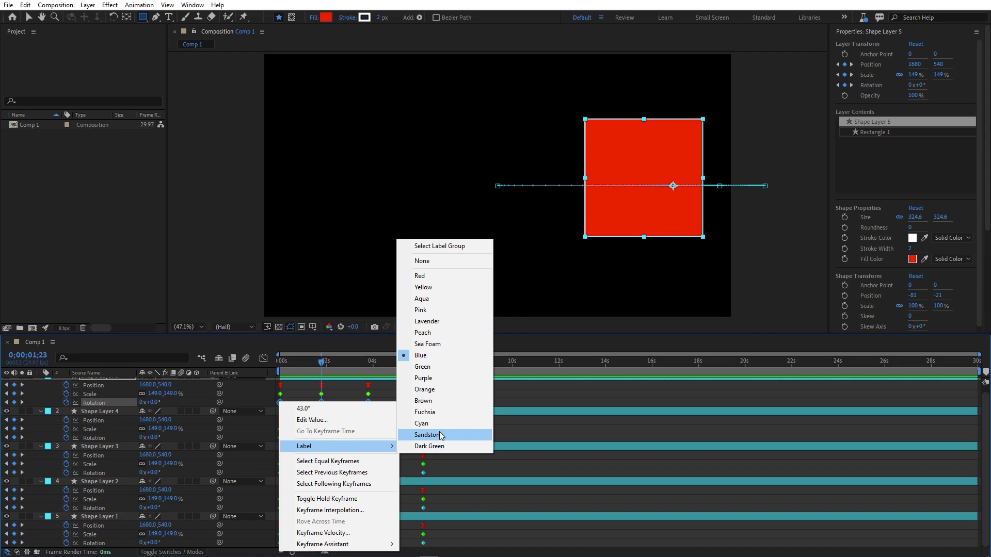
left_click(430, 287)
left_click(465, 395)
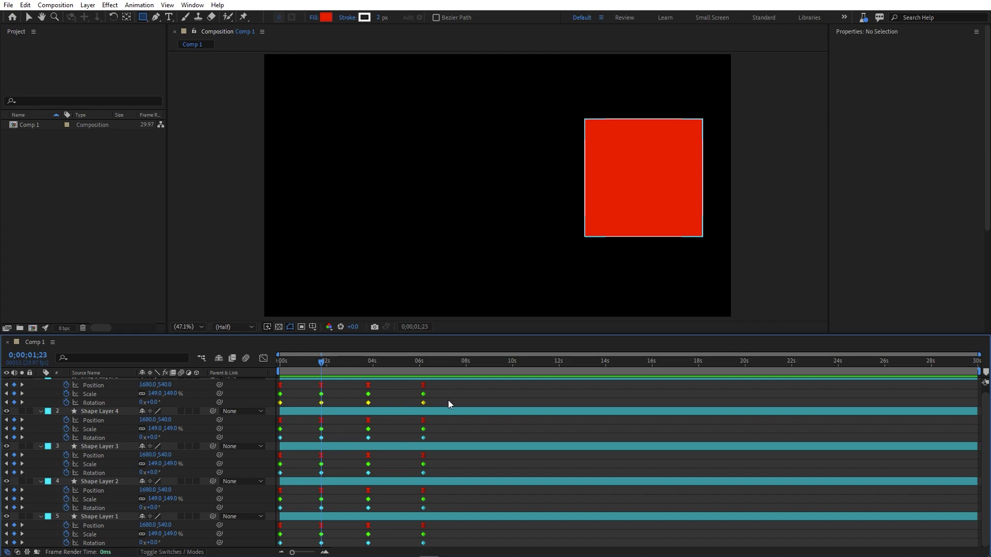
key("ctrl+a")
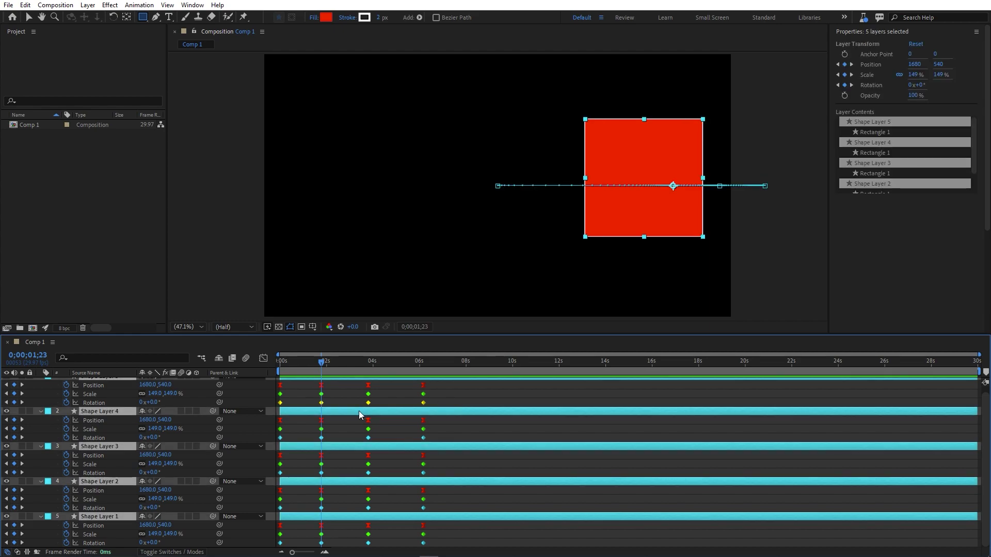
- Collapse the layers' property rows and turn on 3D for all five shape layers
key("u")
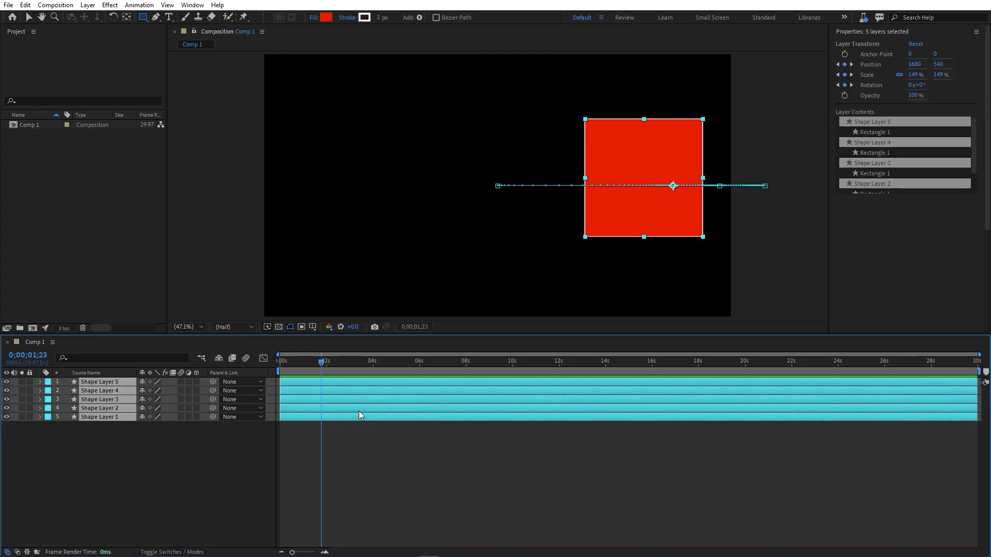
left_click(198, 383)
left_click(203, 426)
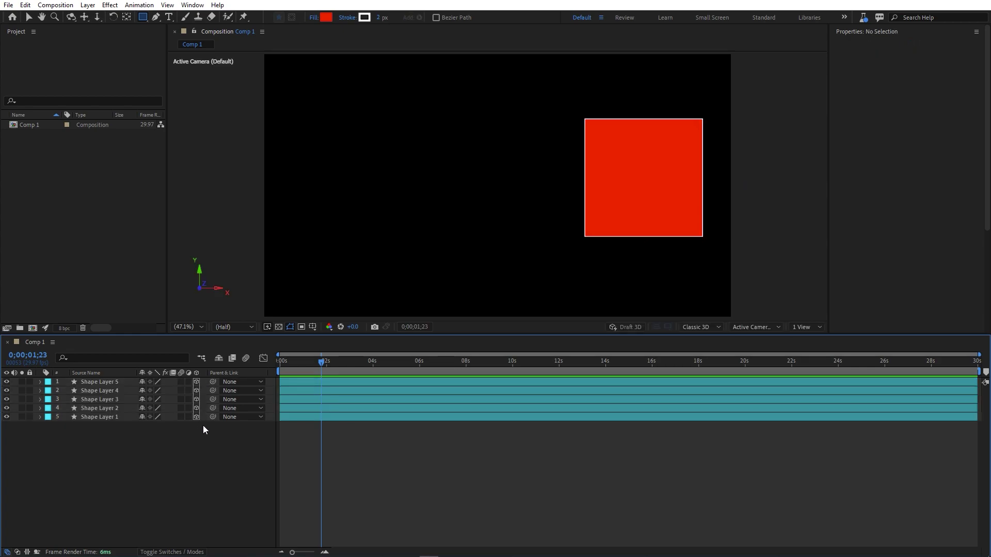
left_click(197, 382)
- Add a Dark Gray Solid 1 layer and move it down to layer 4
right_click(100, 471)
mouse_move(212, 343)
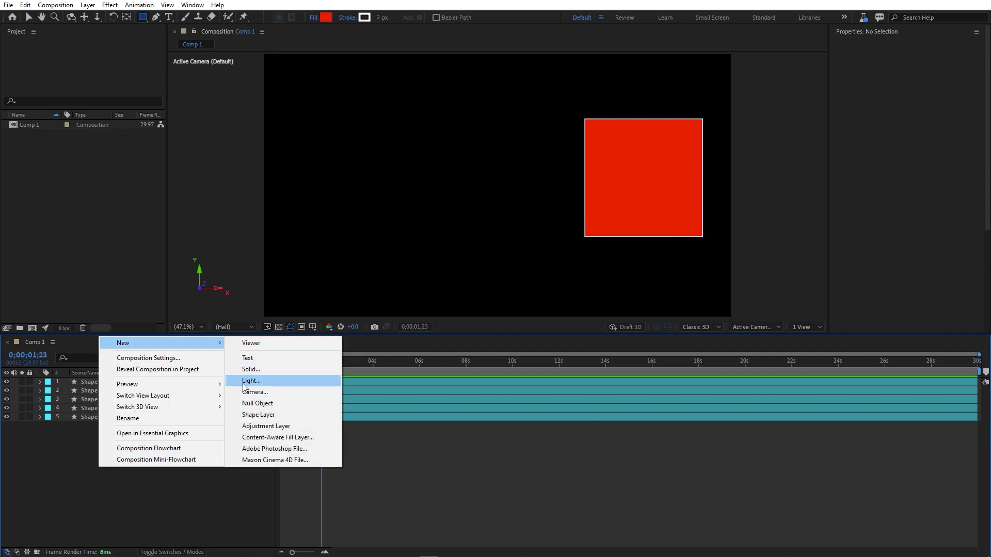
left_click(252, 370)
left_click(516, 364)
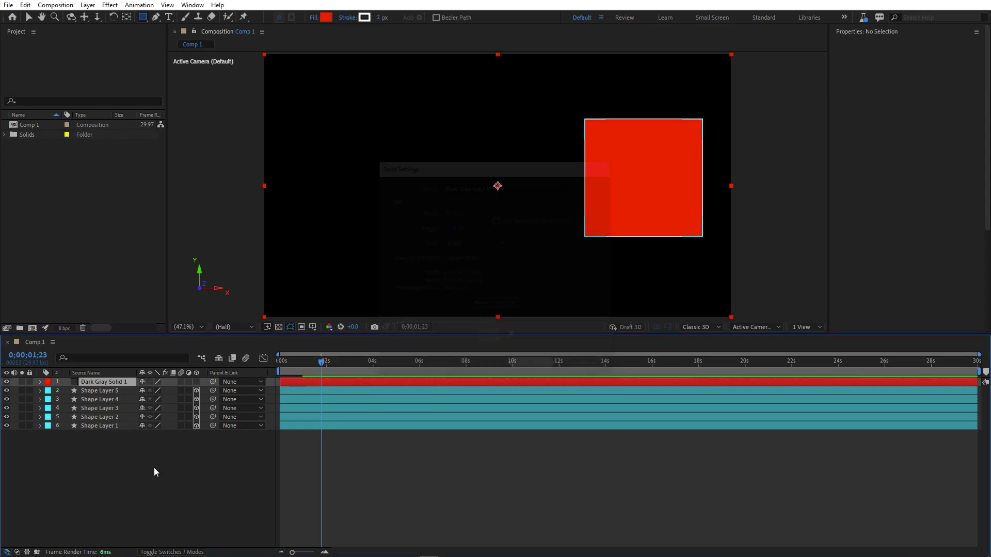
left_click_drag(109, 381, 108, 412)
left_click(207, 436)
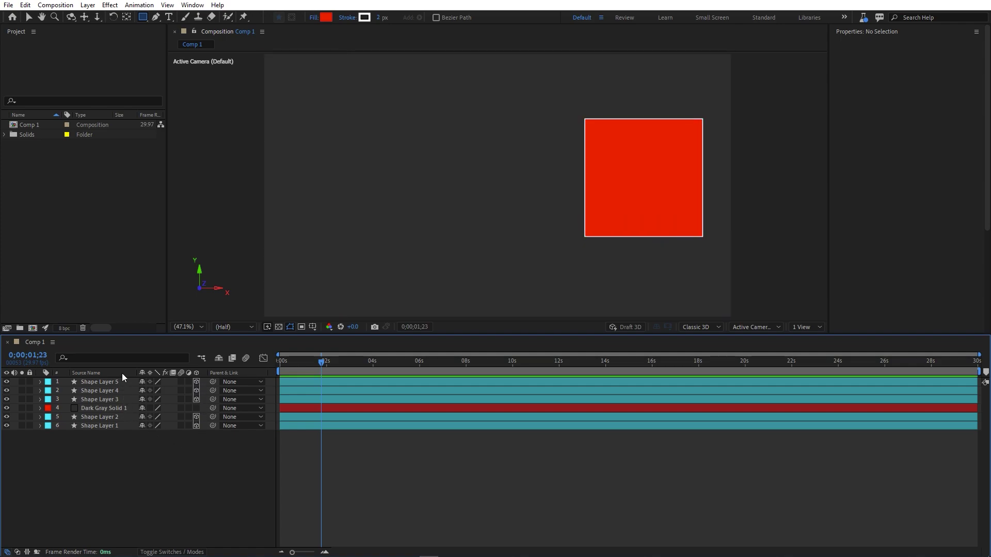
- Select the shape layers above and below the solid, then clear the selection
left_click(104, 382)
left_click(103, 399, "shift")
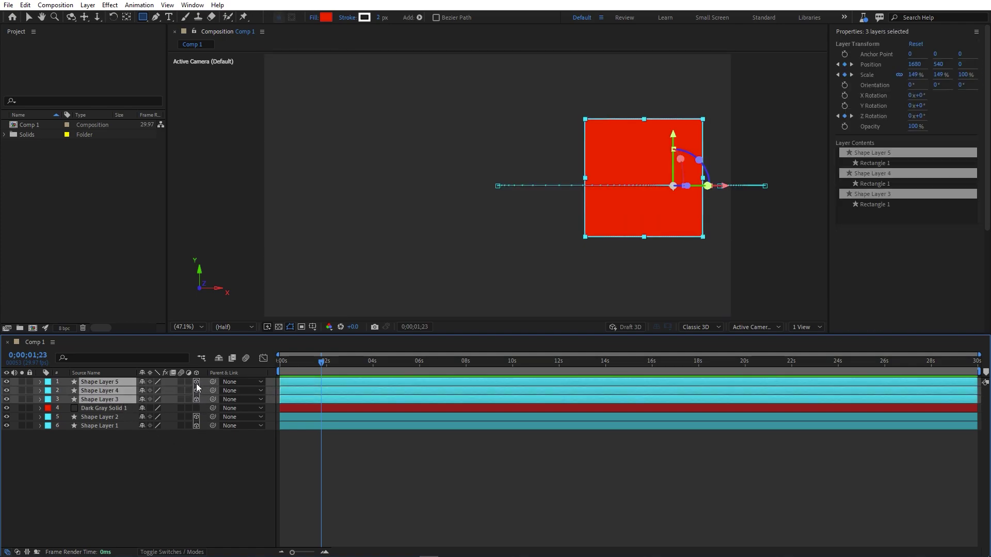
left_click(95, 419)
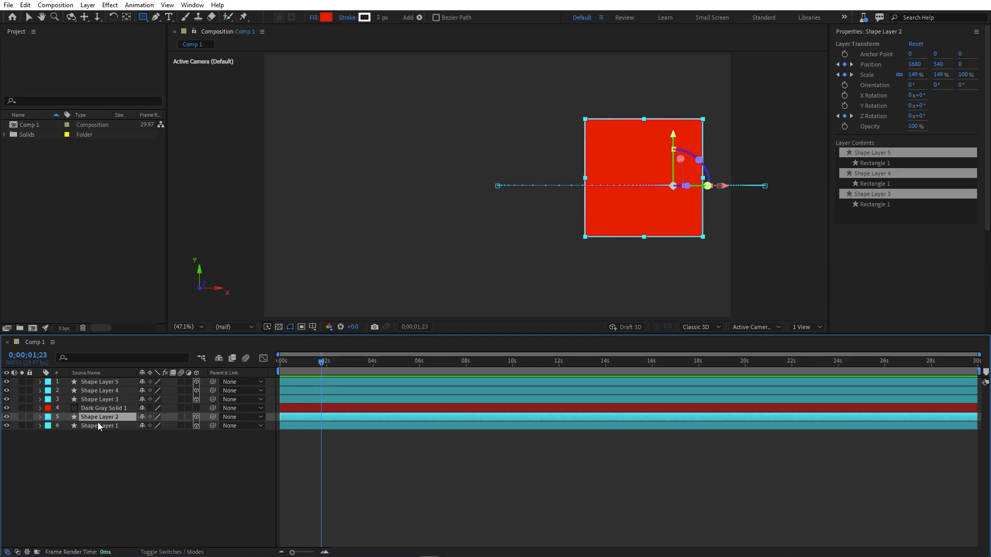
left_click(97, 426, "shift")
left_click(178, 484)
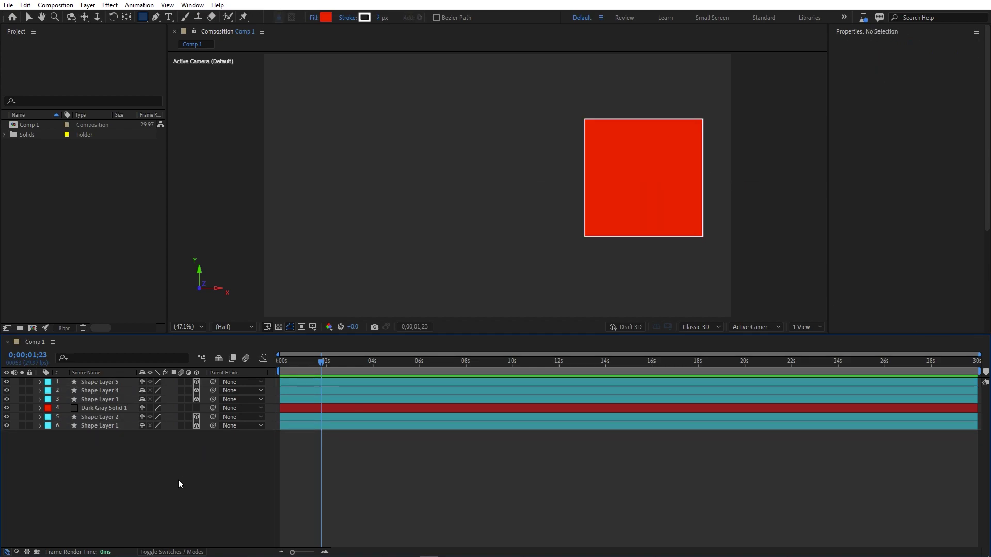
- Show All changes for Beta 22.5.0.18 in the What's new window and scroll through them
left_click(862, 18)
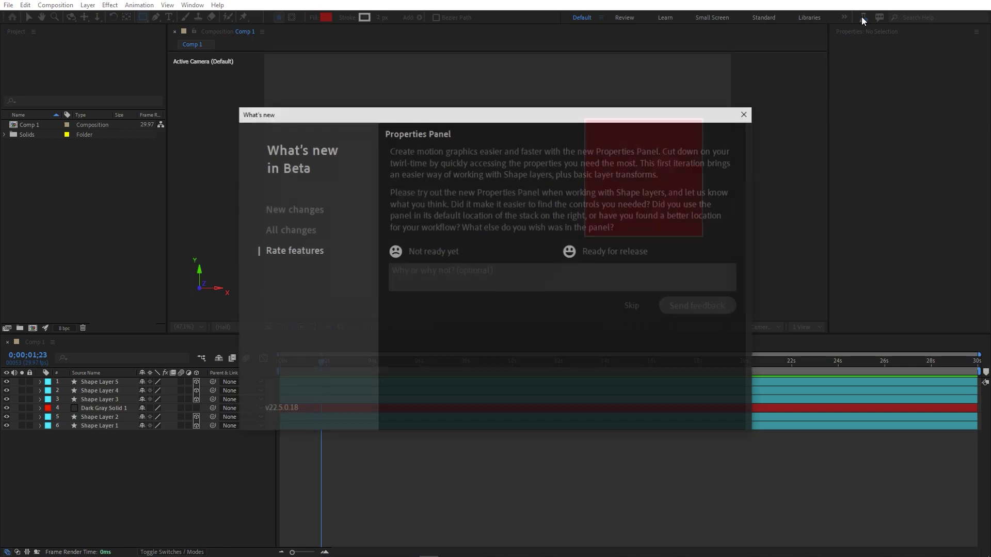
left_click(281, 224)
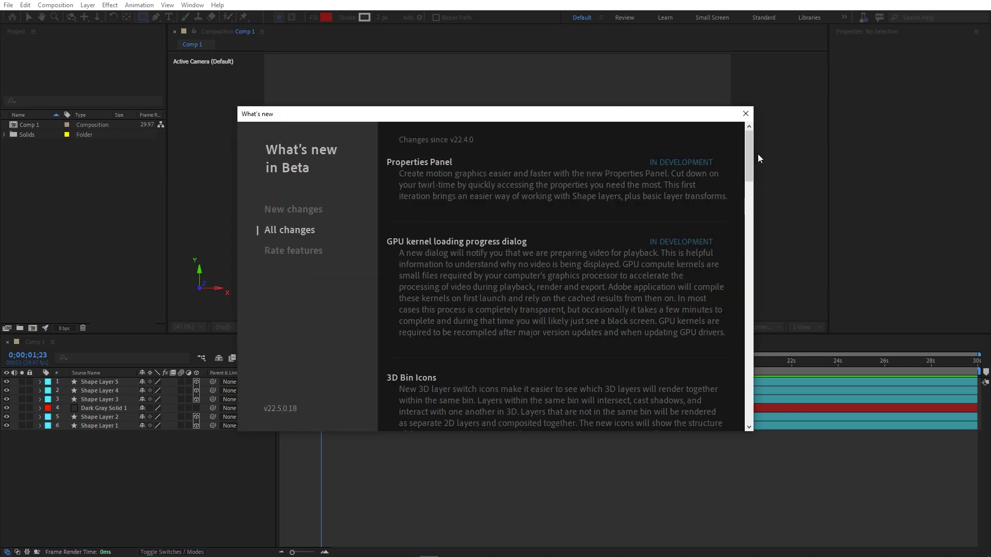
left_click_drag(751, 151, 725, 403)
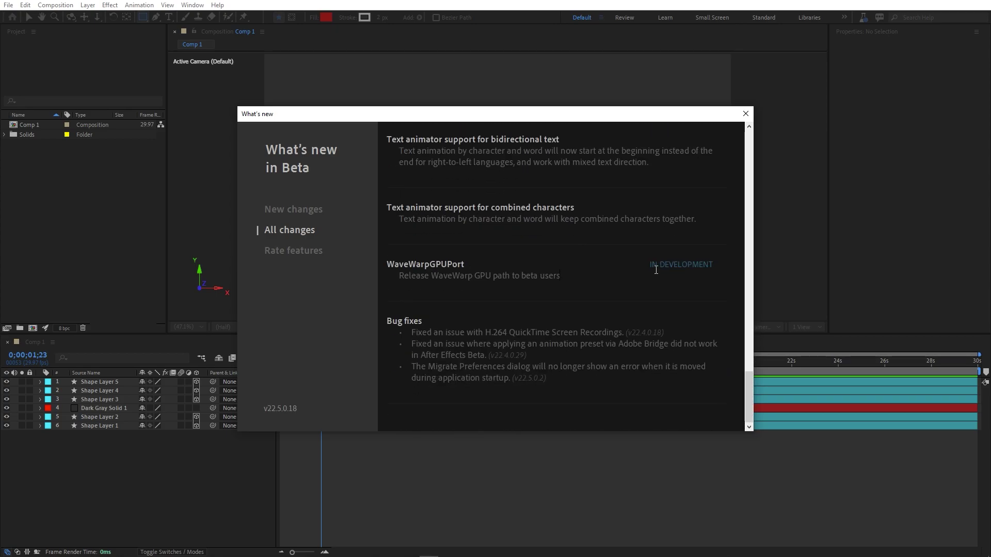
left_click_drag(654, 265, 707, 262)
scroll(694, 252, "up", 1)
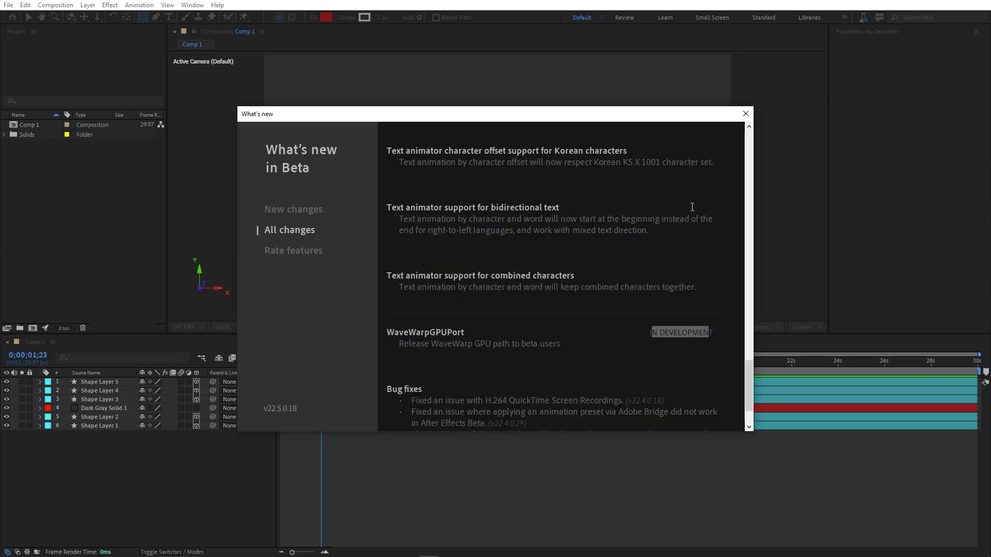
mouse_move(690, 207)
left_mouse_down()
mouse_move(571, 218)
mouse_move(701, 221)
left_mouse_up()
scroll(700, 225, "up", 2)
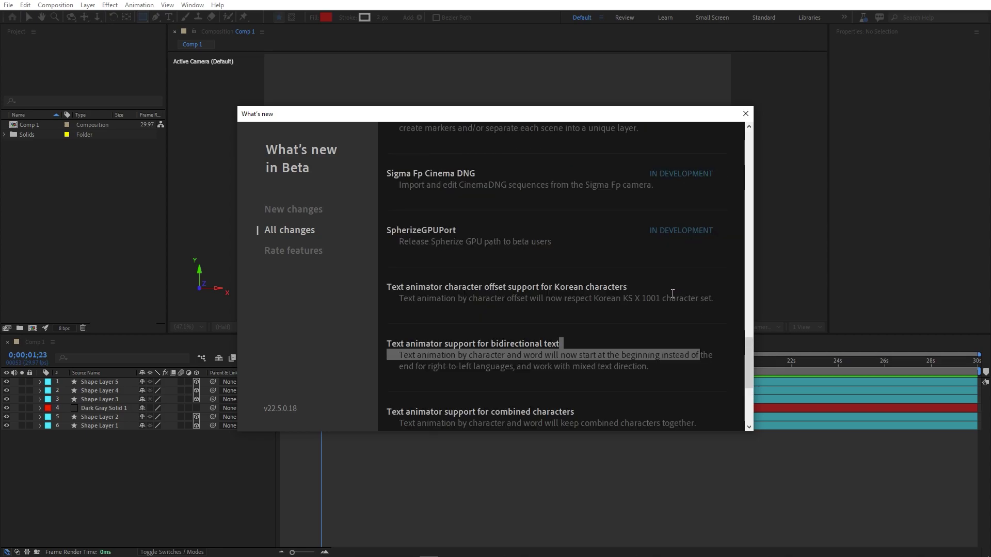
scroll(673, 293, "up", 2)
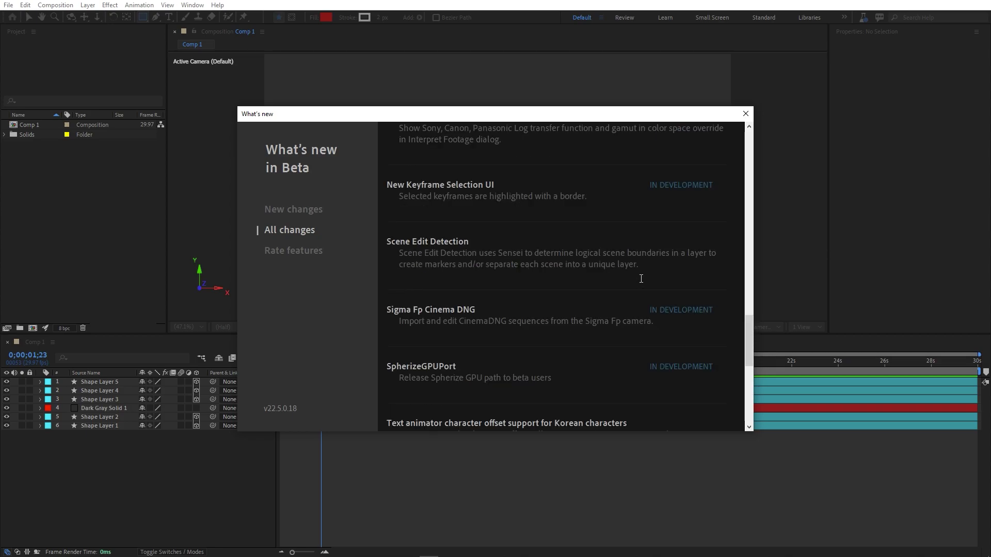
scroll(641, 278, "up", 2)
scroll(643, 278, "up", 3)
scroll(644, 278, "up", 2)
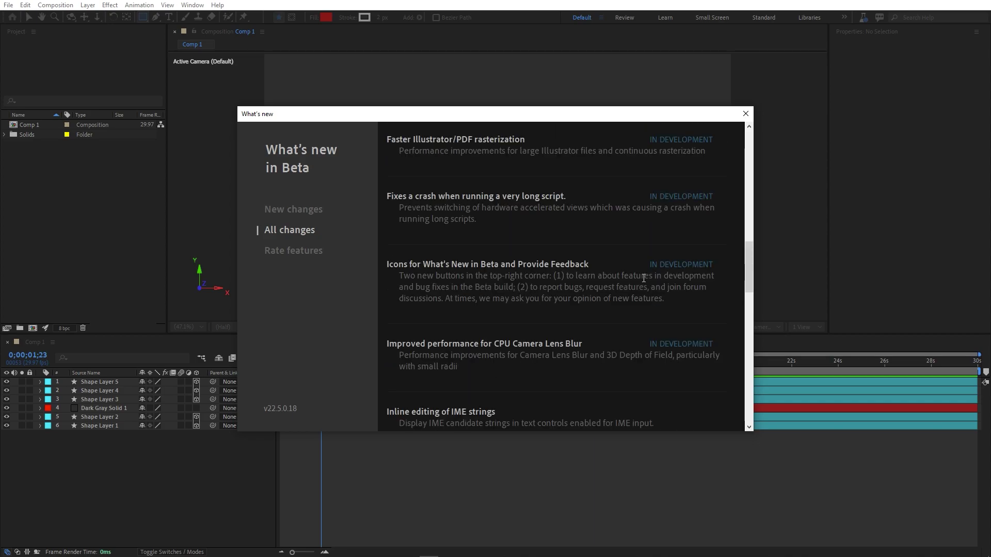